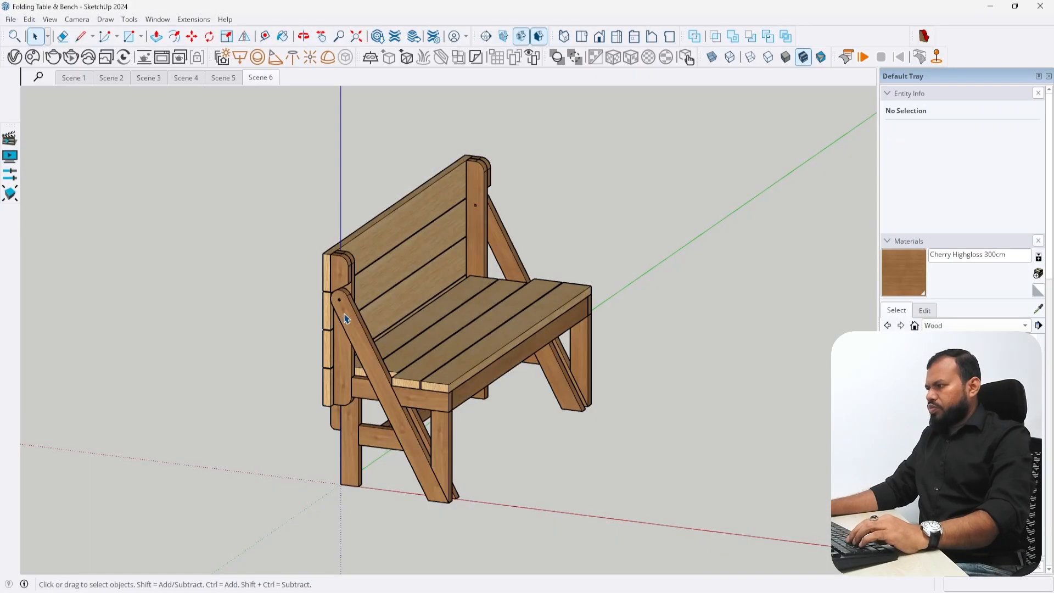
Step: Mark the center point of the 0.4 cm radius pivot hole at the near diagonal brace's upper end, inside its nested group
{"action": "scroll", "coordinate": [340, 299], "scroll_direction": "up", "scroll_amount": 10}
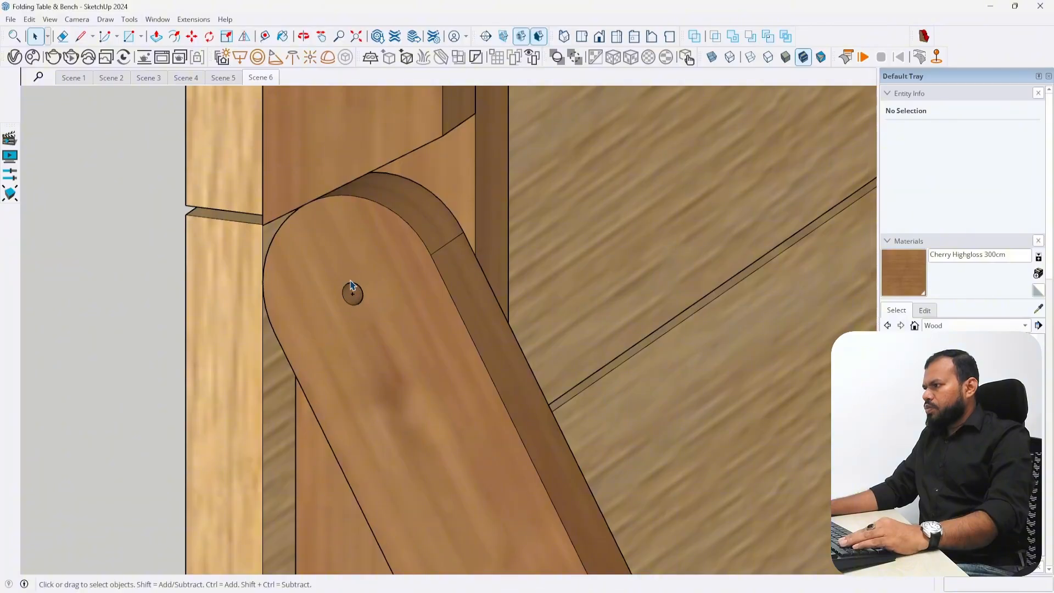
{"action": "double_click", "coordinate": [352, 284]}
{"action": "left_click", "coordinate": [350, 287]}
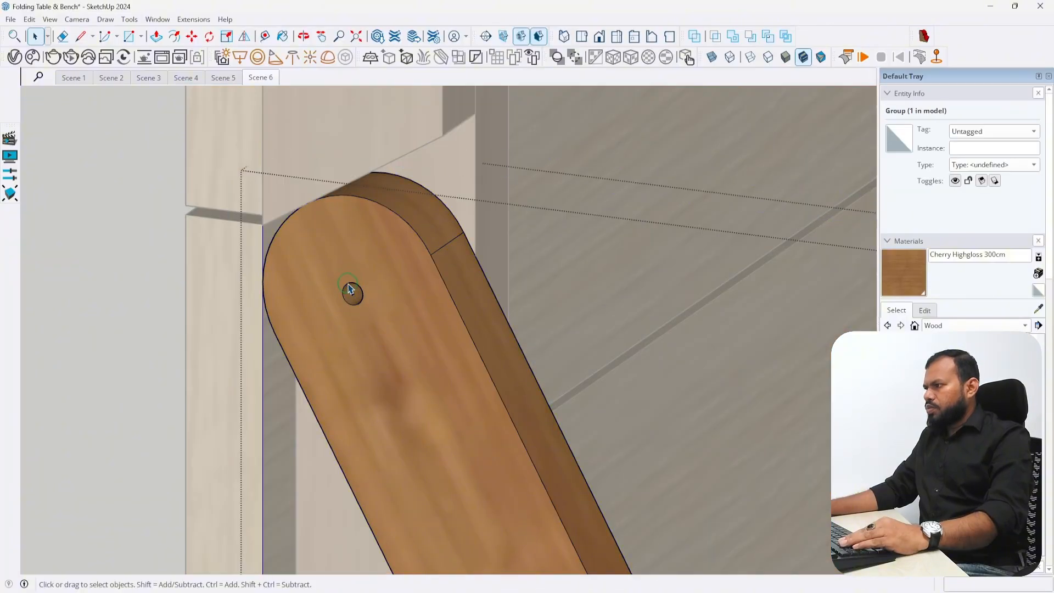
{"action": "double_click", "coordinate": [348, 285]}
{"action": "left_click", "coordinate": [348, 286]}
{"action": "right_click", "coordinate": [344, 287]}
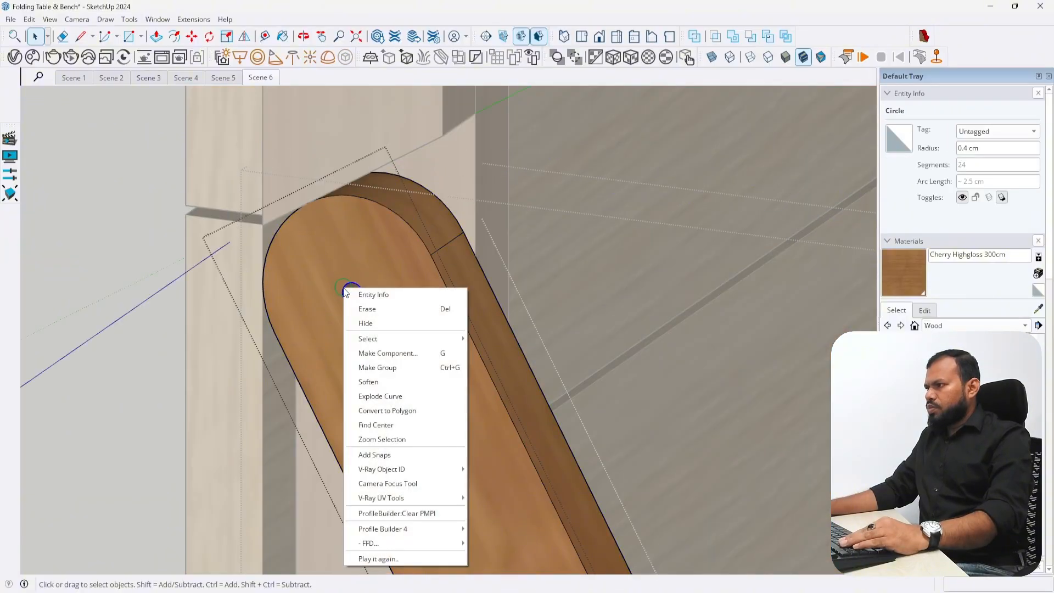
{"action": "left_click", "coordinate": [376, 425]}
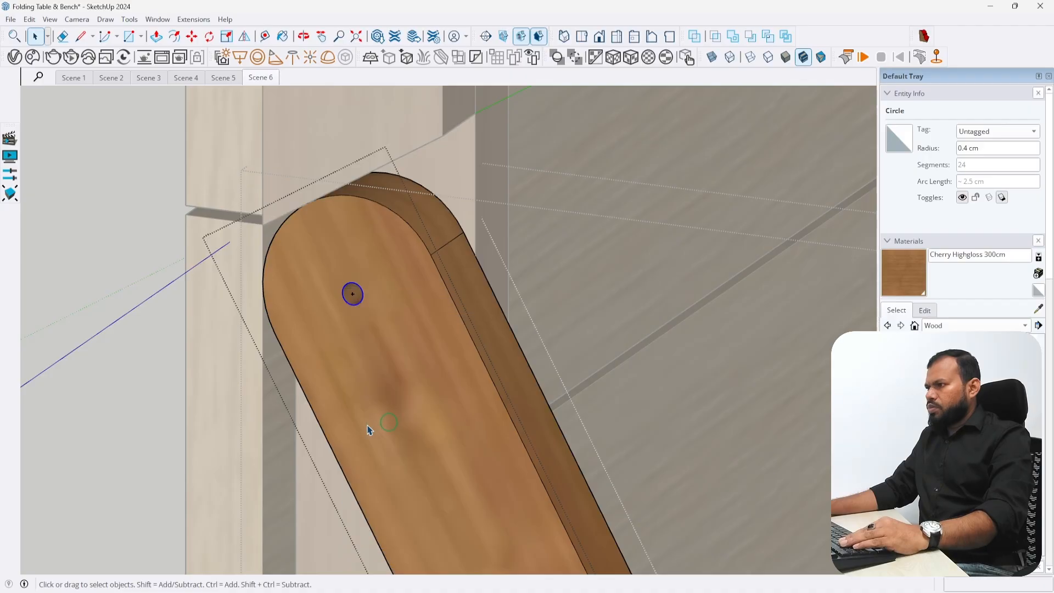
{"action": "scroll", "coordinate": [306, 228], "scroll_direction": "down", "scroll_amount": 8}
{"action": "scroll", "coordinate": [496, 447], "scroll_direction": "down", "scroll_amount": 5}
{"action": "key", "text": "Escape"}
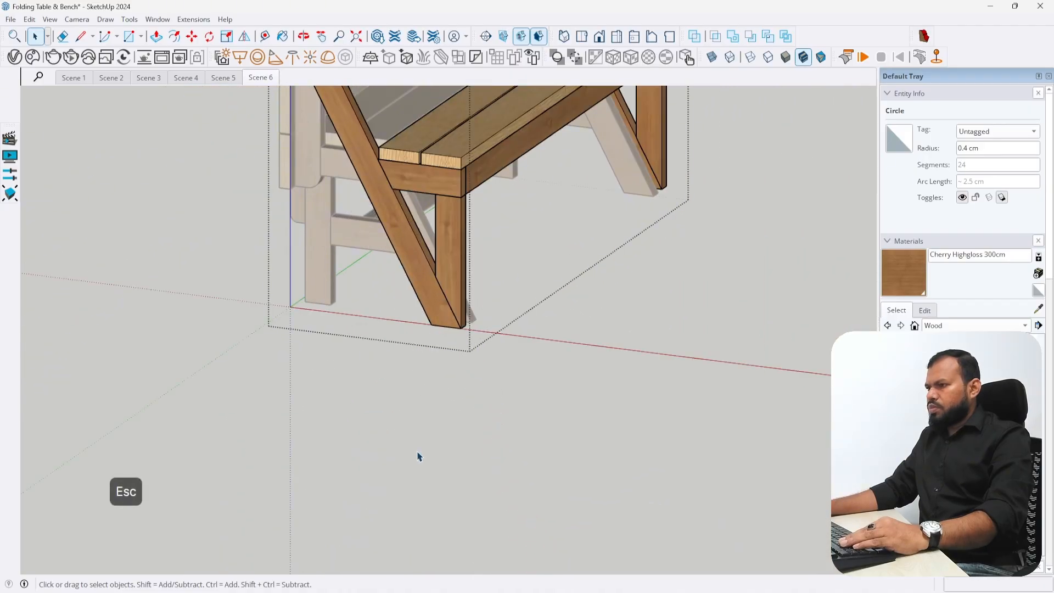
{"action": "scroll", "coordinate": [419, 459], "scroll_direction": "down", "scroll_amount": 5}
{"action": "scroll", "coordinate": [562, 433], "scroll_direction": "up", "scroll_amount": 3}
{"action": "key", "text": "Escape"}
{"action": "scroll", "coordinate": [423, 318], "scroll_direction": "up", "scroll_amount": 6}
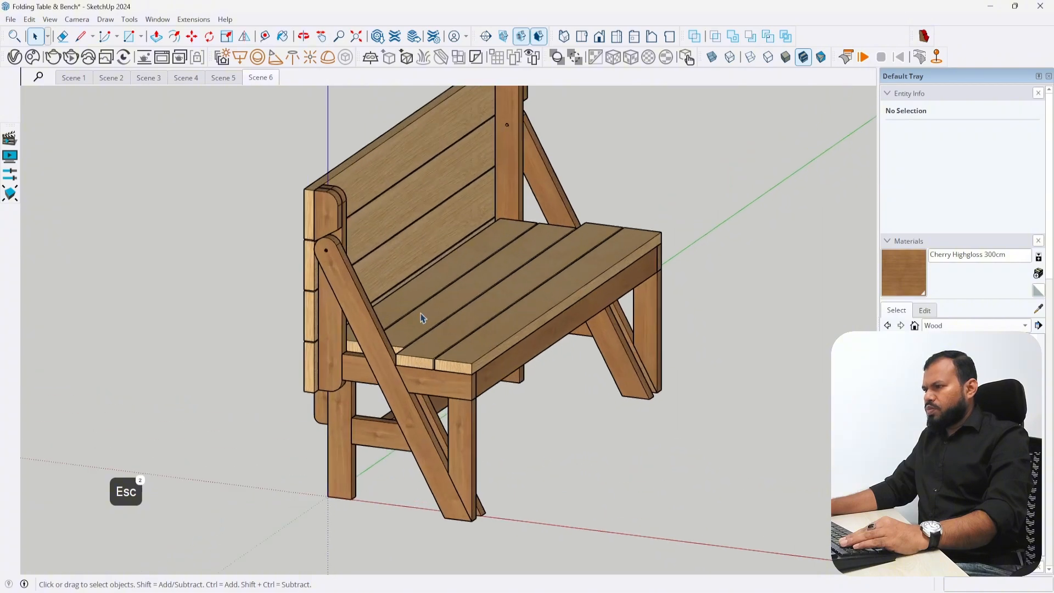
Step: Create a movement in the new animation film and select the whole front seat-and-leg assembly, Group#17, for it
{"action": "scroll", "coordinate": [553, 348], "scroll_direction": "down", "scroll_amount": 4}
{"action": "scroll", "coordinate": [548, 267], "scroll_direction": "up", "scroll_amount": 4}
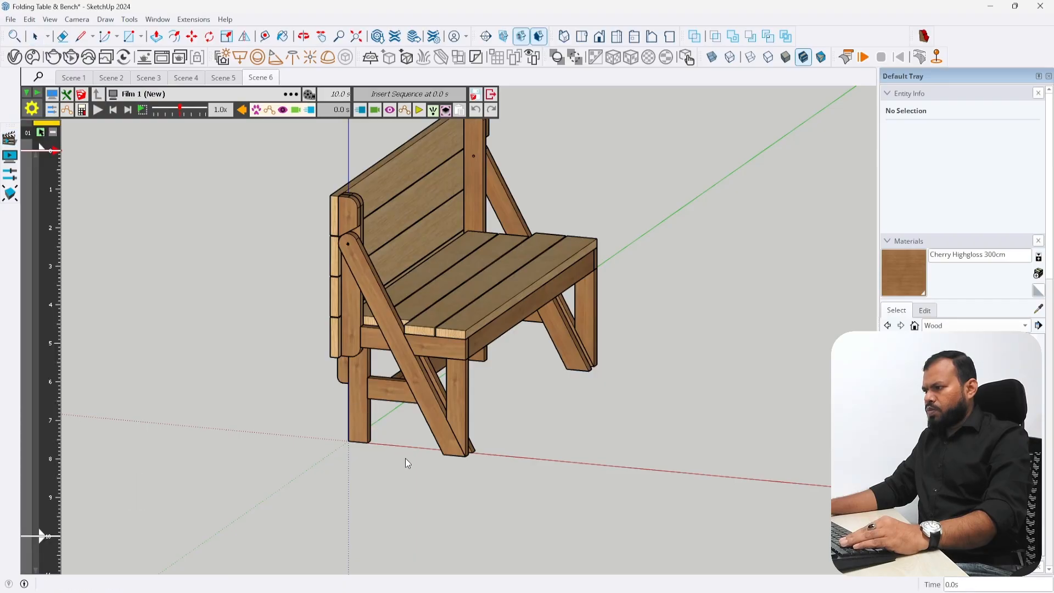
{"action": "key", "text": "o"}
{"action": "scroll", "coordinate": [546, 417], "scroll_direction": "down", "scroll_amount": 3}
{"action": "scroll", "coordinate": [440, 359], "scroll_direction": "up", "scroll_amount": 4}
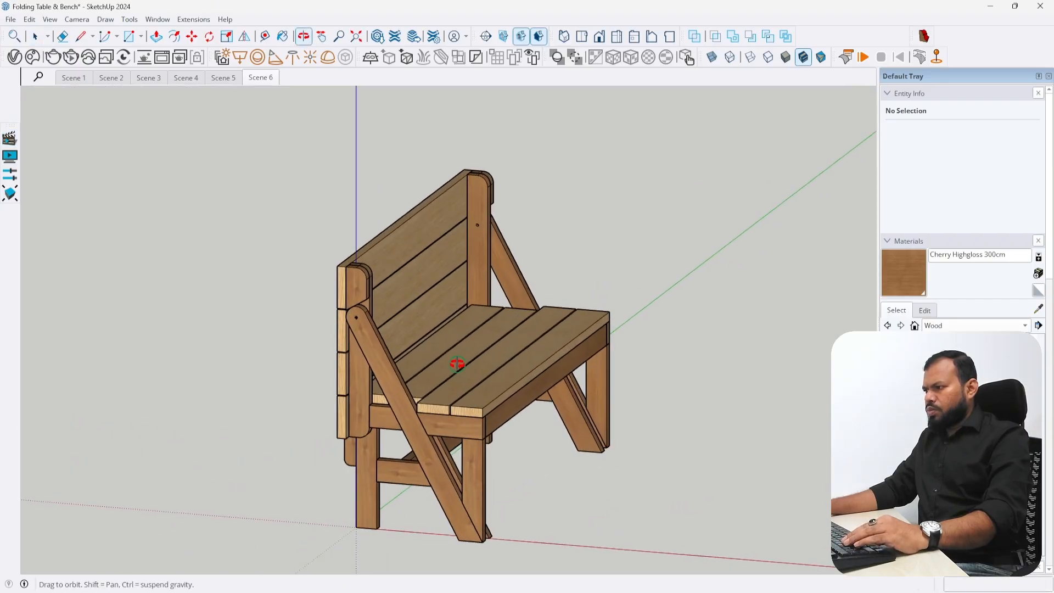
{"action": "middle_click_drag", "start_coordinate": [457, 364], "coordinate": [470, 345]}
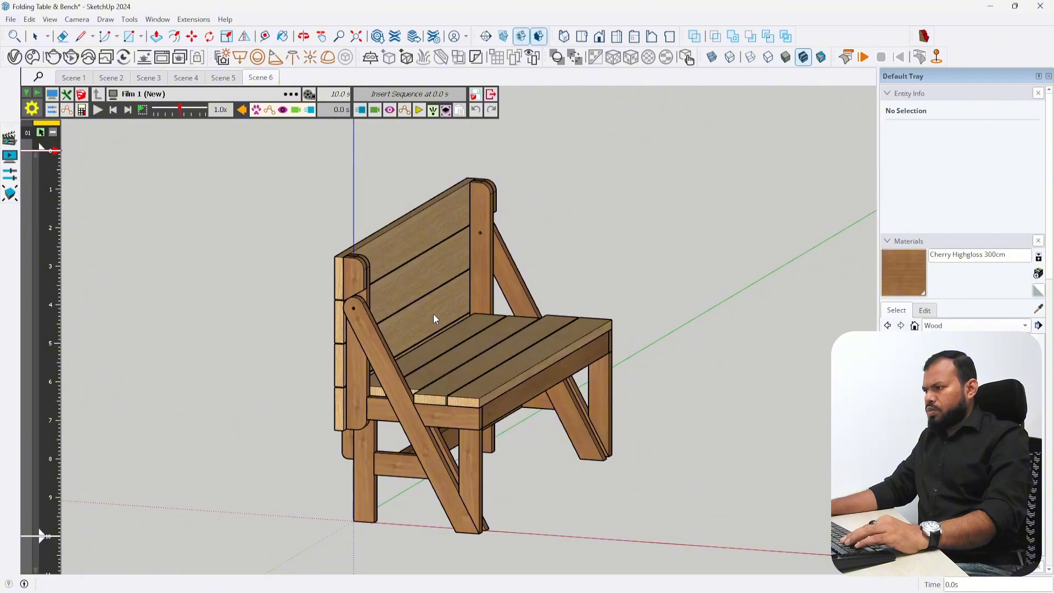
{"action": "left_click", "coordinate": [362, 110]}
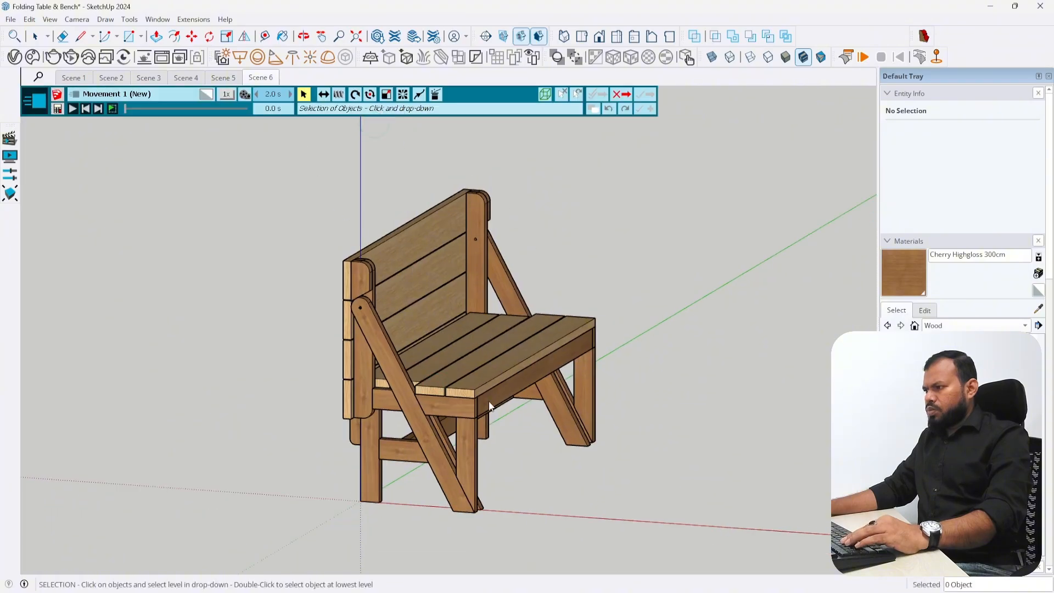
{"action": "left_click", "coordinate": [384, 351]}
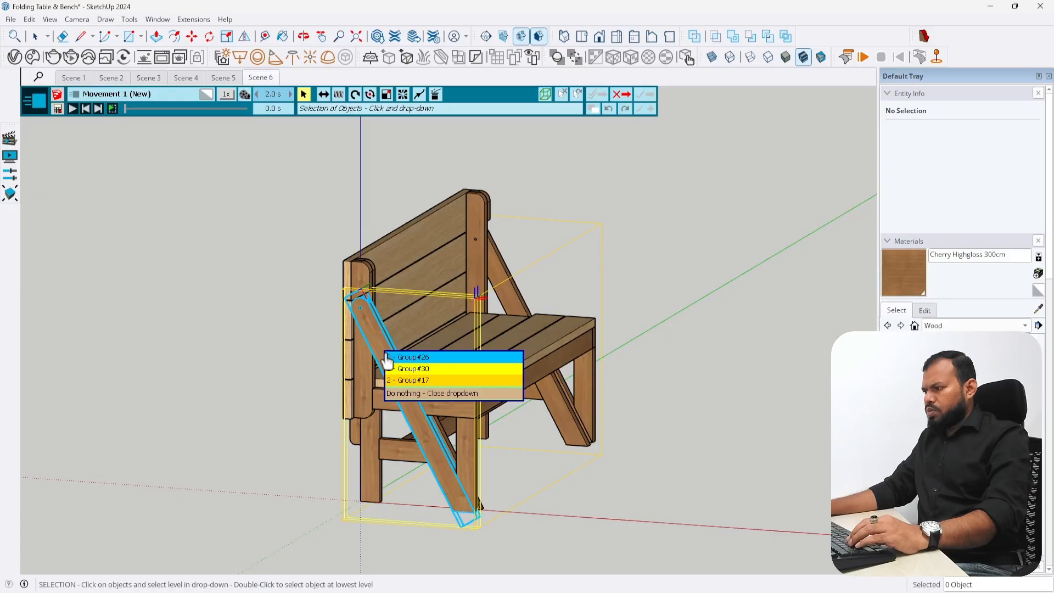
{"action": "left_click", "coordinate": [413, 381]}
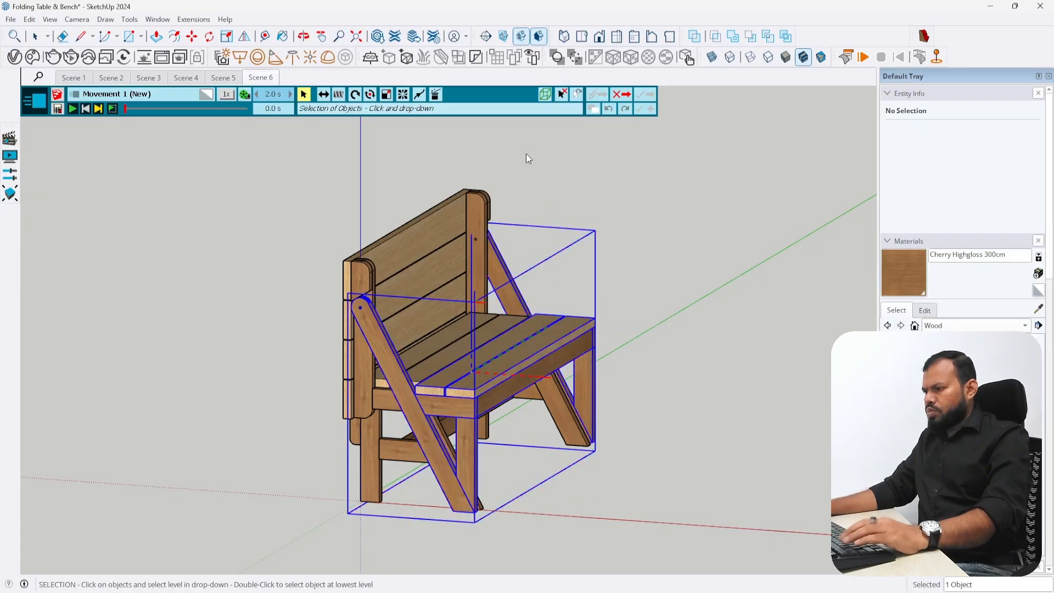
Step: Rotate the selected assembly 90° about the Y axis, using the brace's pivot hole center as the rotation pivot
{"action": "left_click", "coordinate": [355, 97]}
{"action": "scroll", "coordinate": [357, 304], "scroll_direction": "up", "scroll_amount": 6}
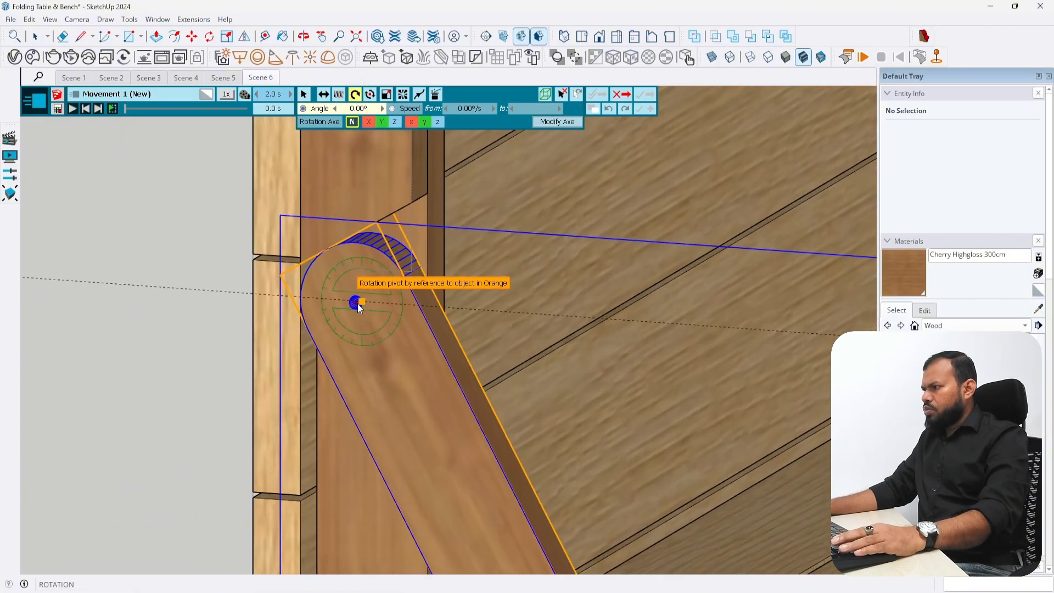
{"action": "scroll", "coordinate": [358, 305], "scroll_direction": "up", "scroll_amount": 4}
{"action": "key", "text": "Left"}
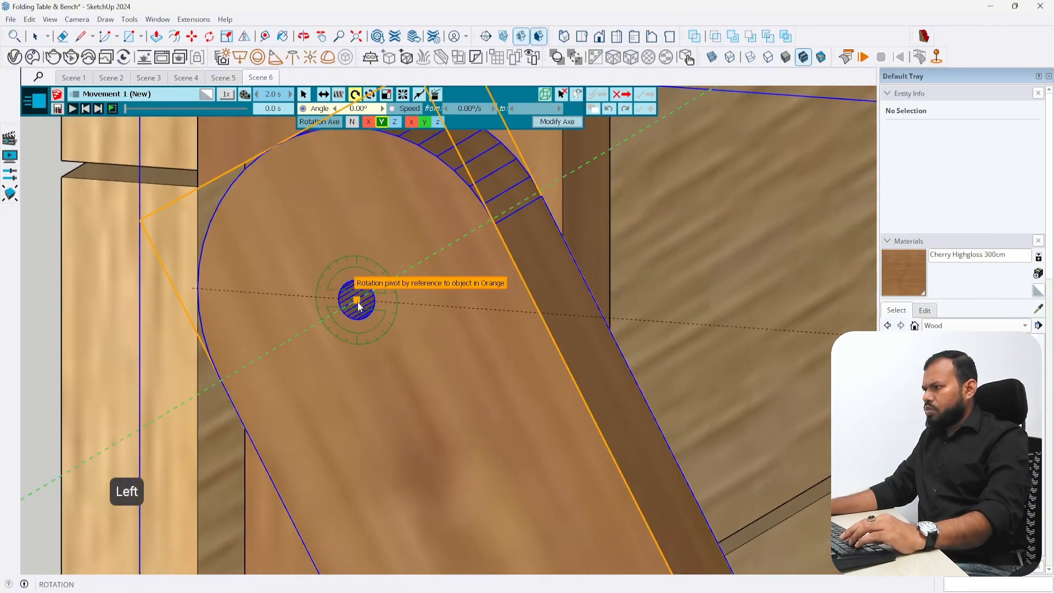
{"action": "scroll", "coordinate": [355, 307], "scroll_direction": "down", "scroll_amount": 10}
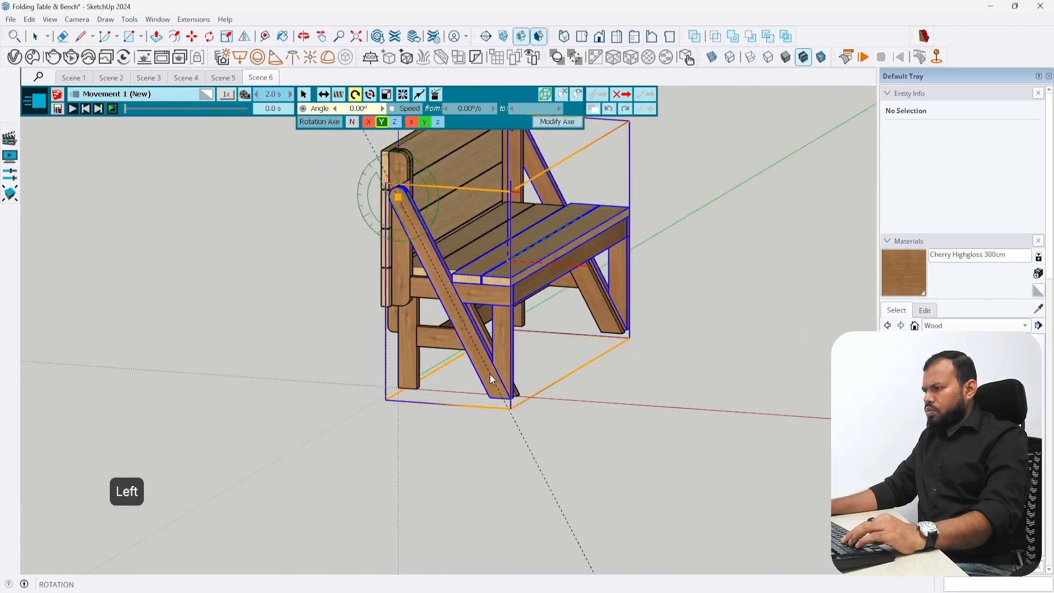
{"action": "left_click", "coordinate": [499, 404]}
{"action": "scroll", "coordinate": [545, 390], "scroll_direction": "down", "scroll_amount": 3}
{"action": "scroll", "coordinate": [545, 390], "scroll_direction": "down", "scroll_amount": 2}
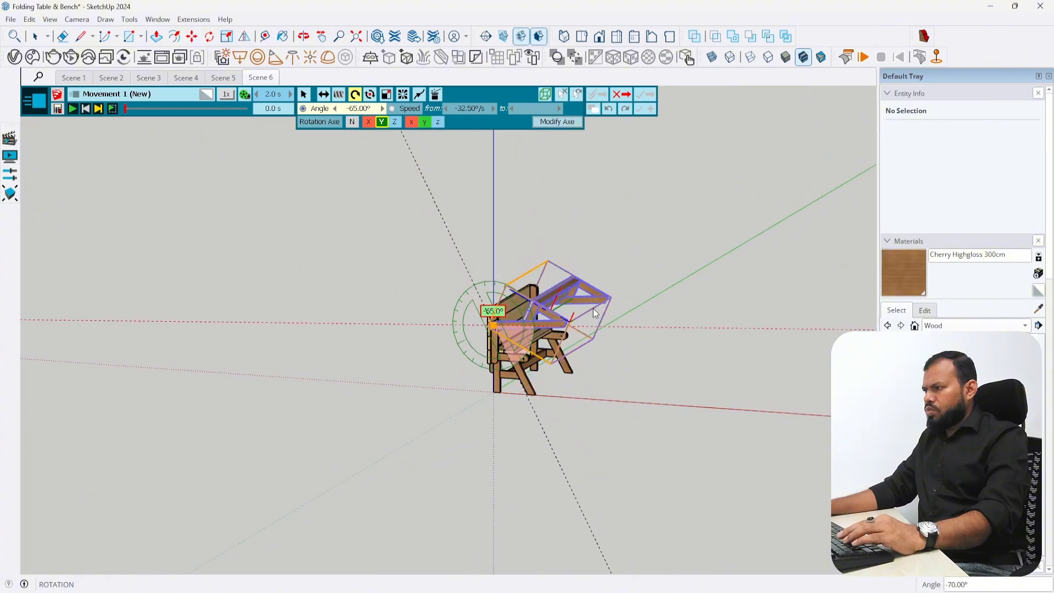
{"action": "type", "text": "9"}
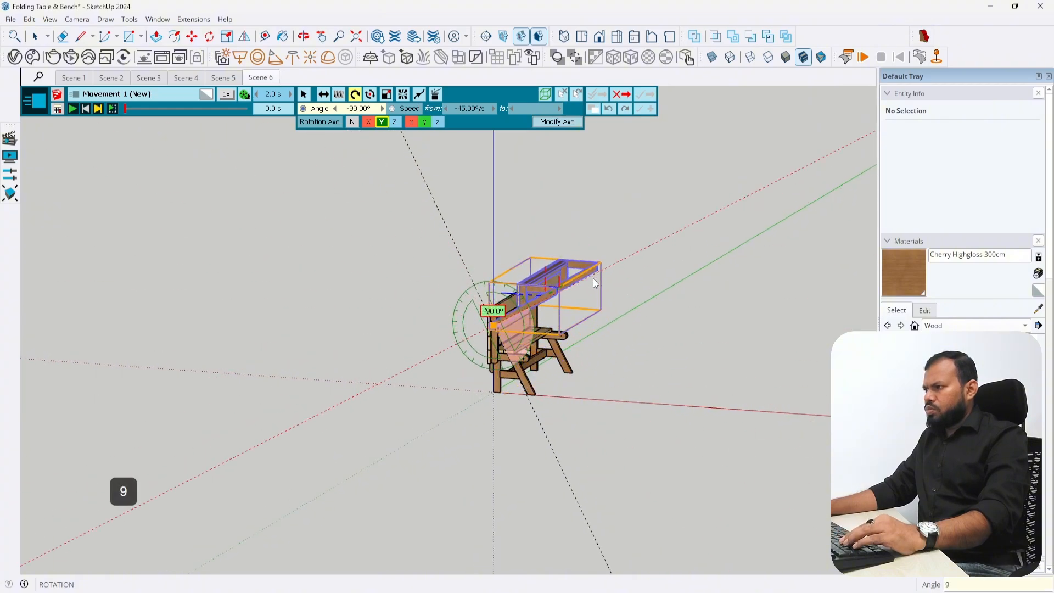
{"action": "type", "text": "0"}
{"action": "key", "text": "Return"}
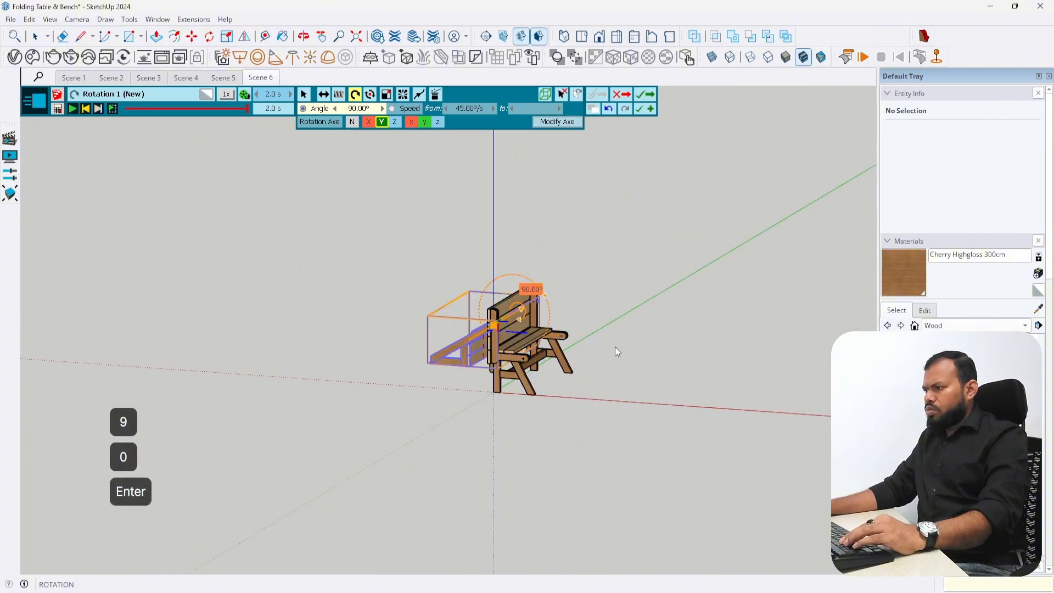
Step: Set the assembly's rotation angle to -90° so it swings upward in the opposite direction
{"action": "scroll", "coordinate": [522, 332], "scroll_direction": "up", "scroll_amount": 2}
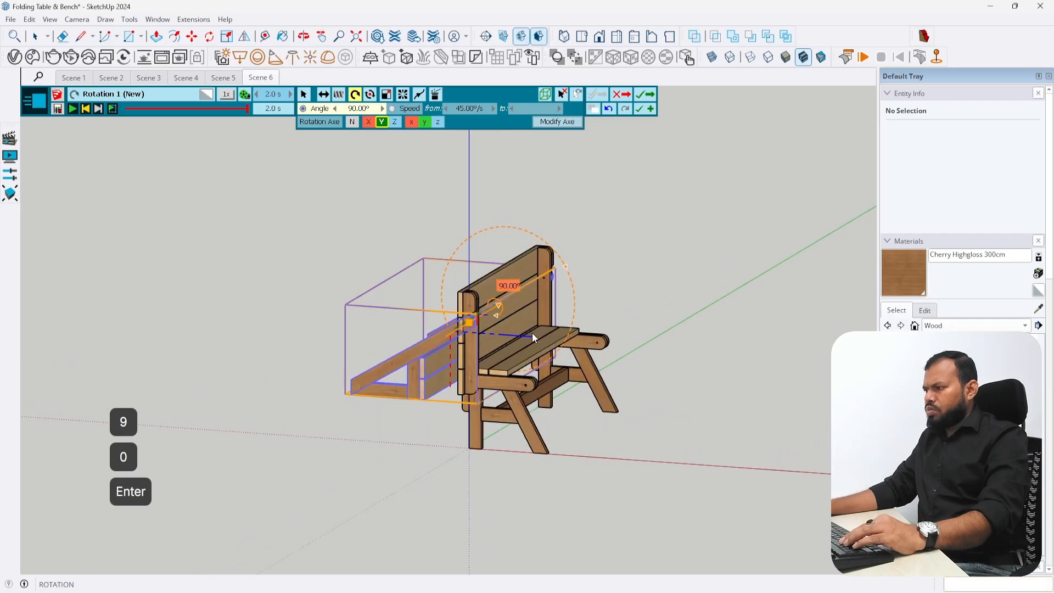
{"action": "left_click", "coordinate": [358, 108]}
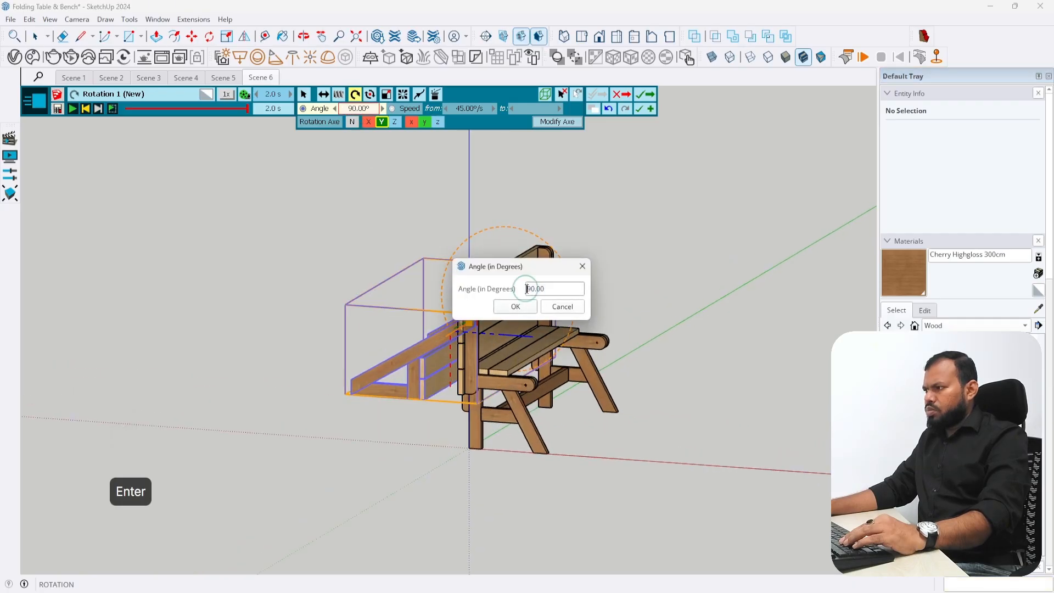
{"action": "type", "text": "-"}
{"action": "key", "text": "Return"}
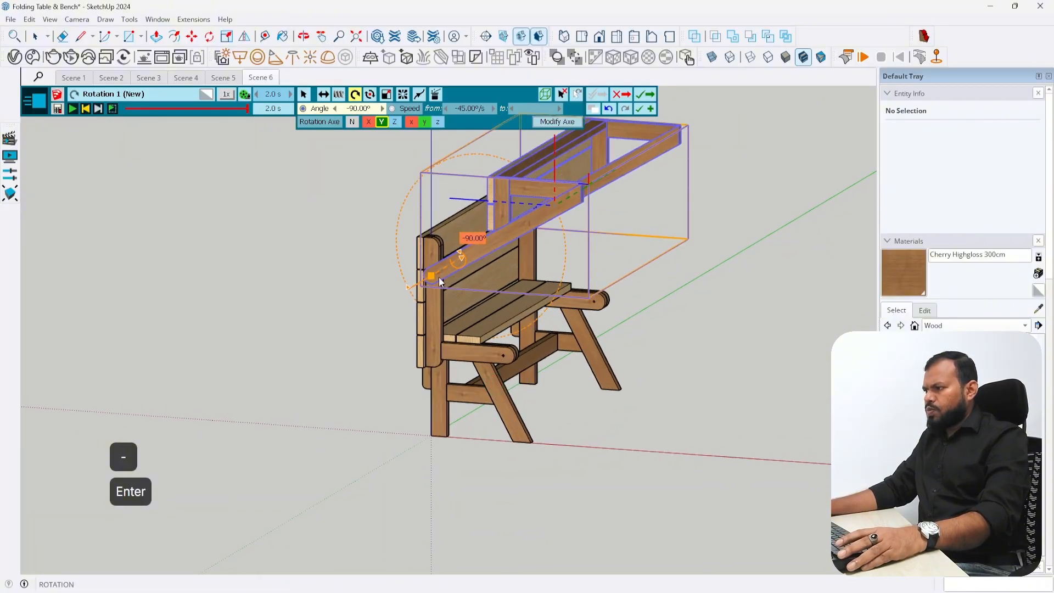
Step: Preview the rotation from its start and save it to the film, keeping the duration at 2.0 s
{"action": "left_click", "coordinate": [85, 110]}
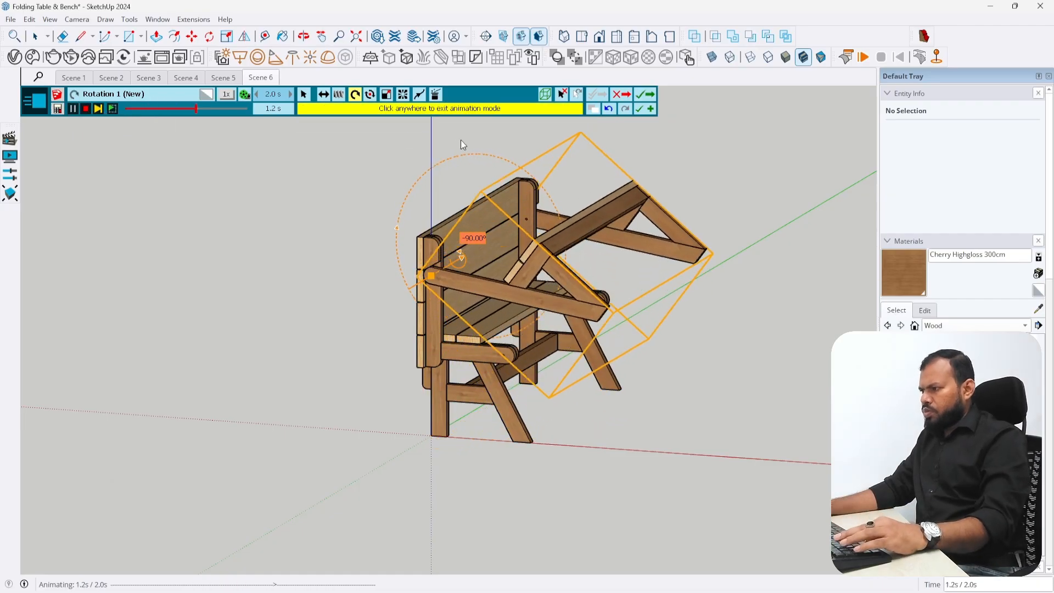
{"action": "left_click", "coordinate": [650, 98]}
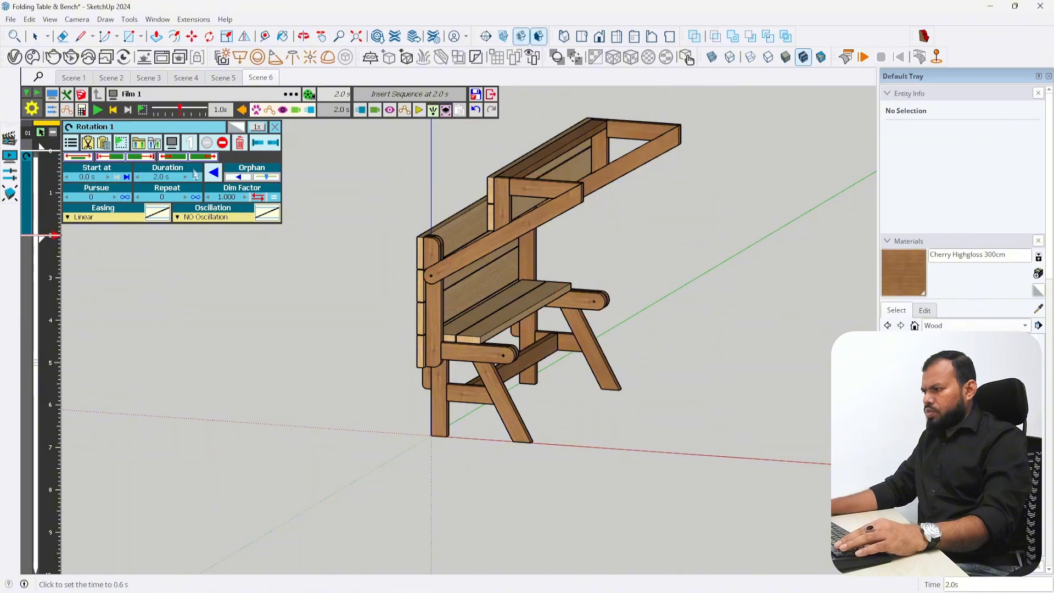
{"action": "left_click", "coordinate": [161, 181]}
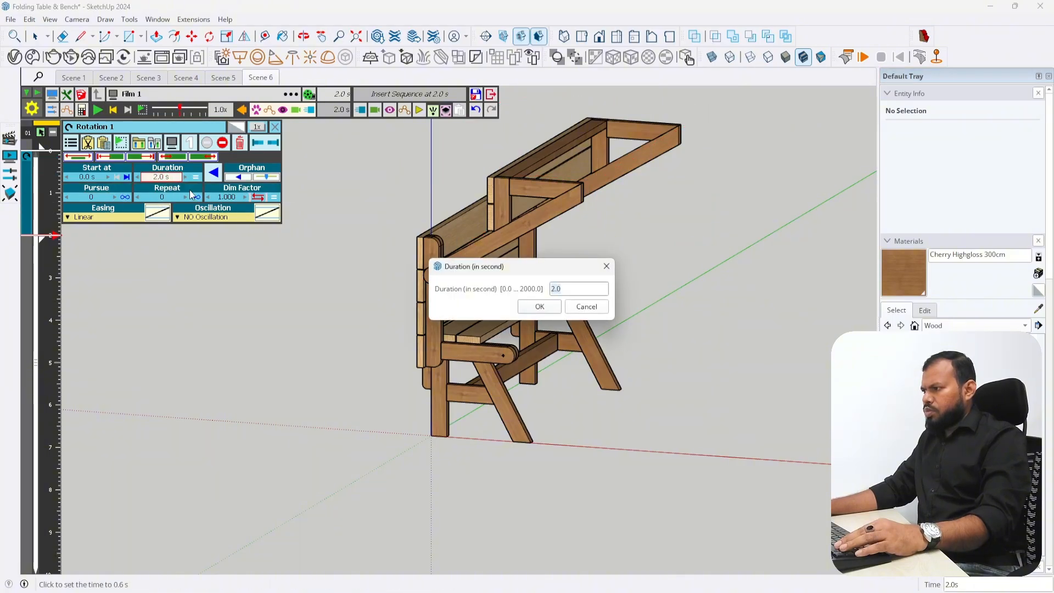
{"action": "left_click", "coordinate": [542, 312]}
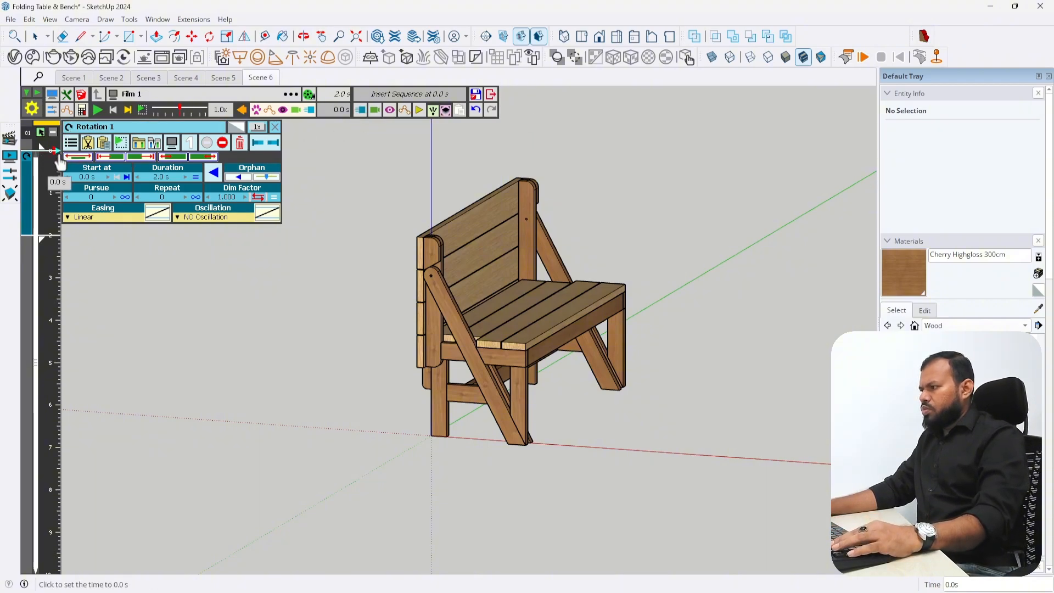
Step: Add a new movement at the film's 2.0 s end and select the near brace frame, Group#30, and the backrest assembly, Group#25
{"action": "left_click", "coordinate": [128, 111]}
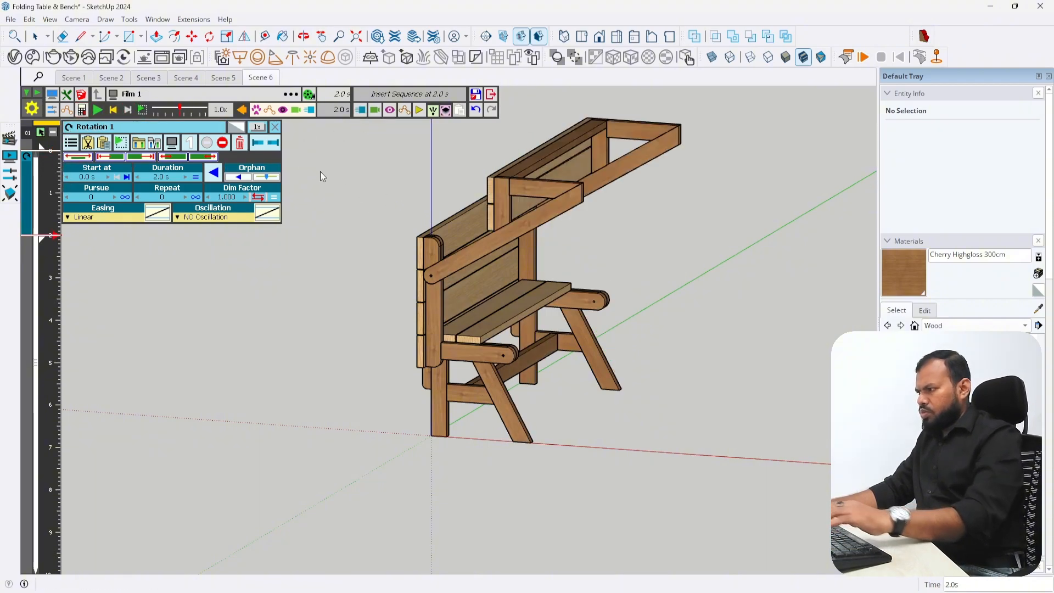
{"action": "left_click", "coordinate": [360, 110]}
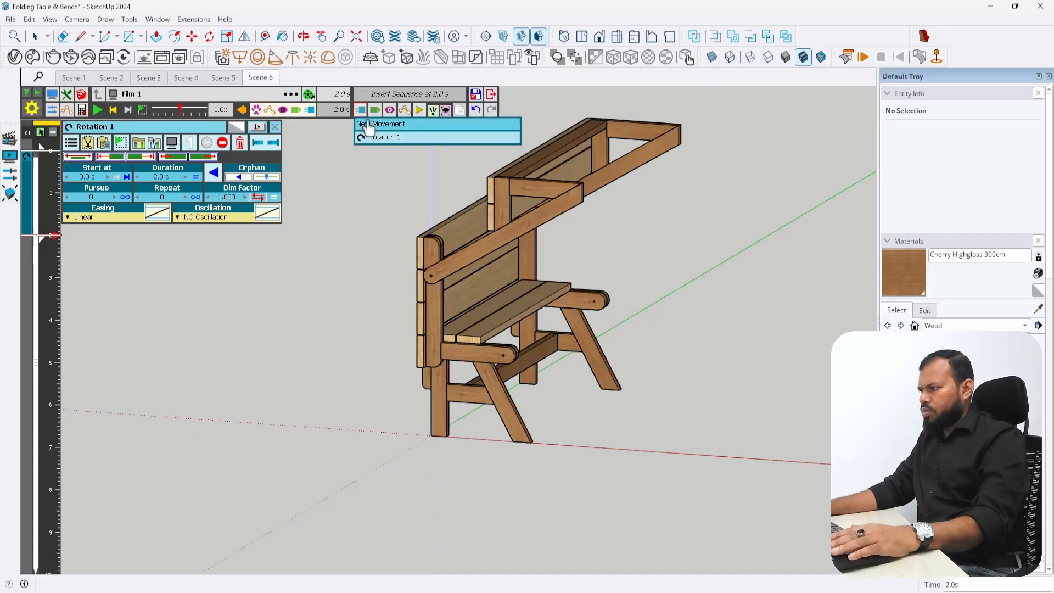
{"action": "left_click", "coordinate": [377, 124]}
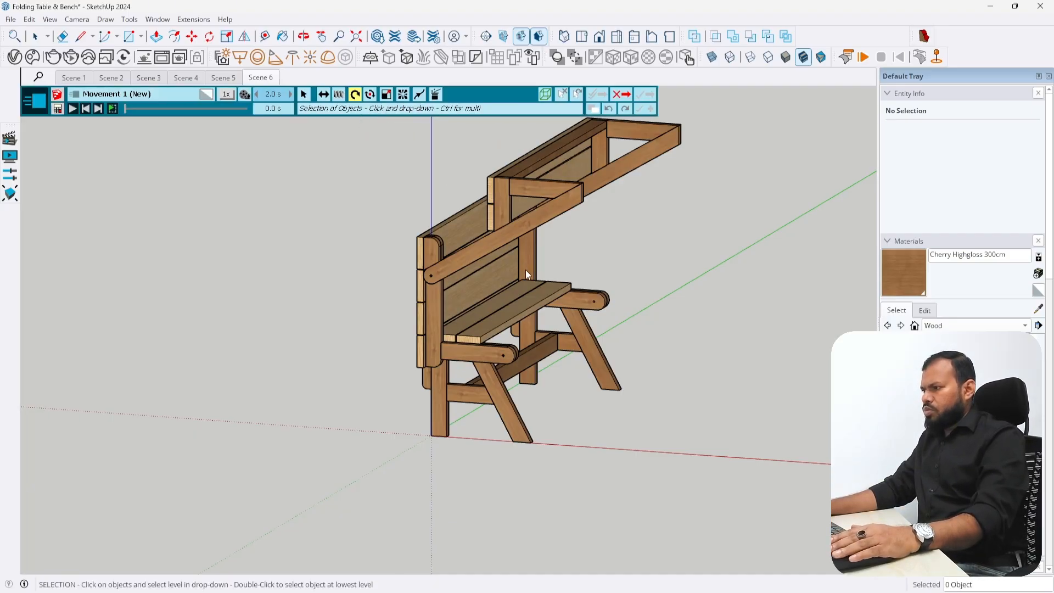
{"action": "left_click", "coordinate": [521, 222]}
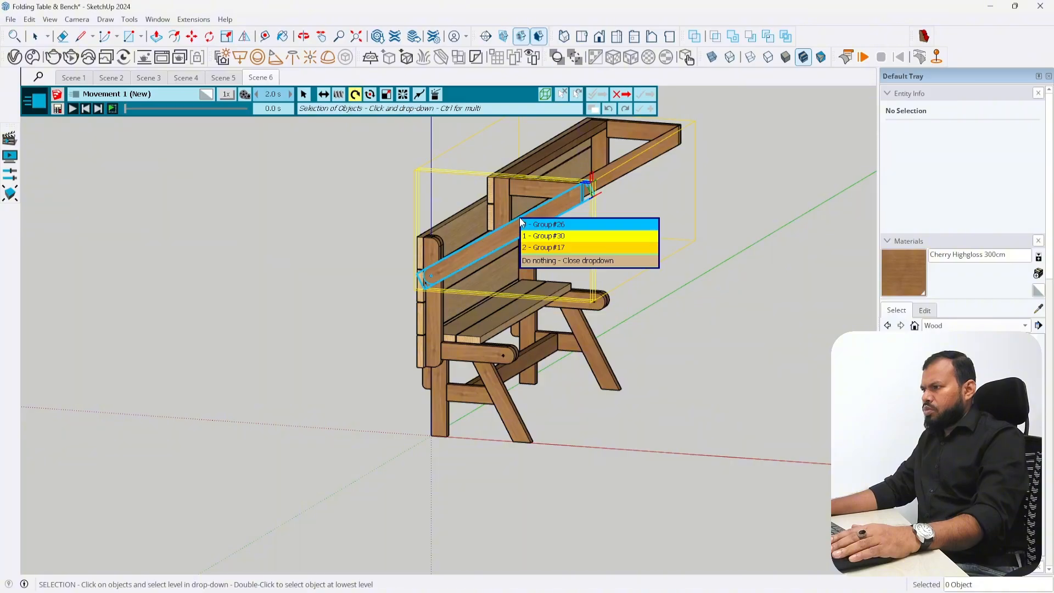
{"action": "left_click", "coordinate": [534, 225]}
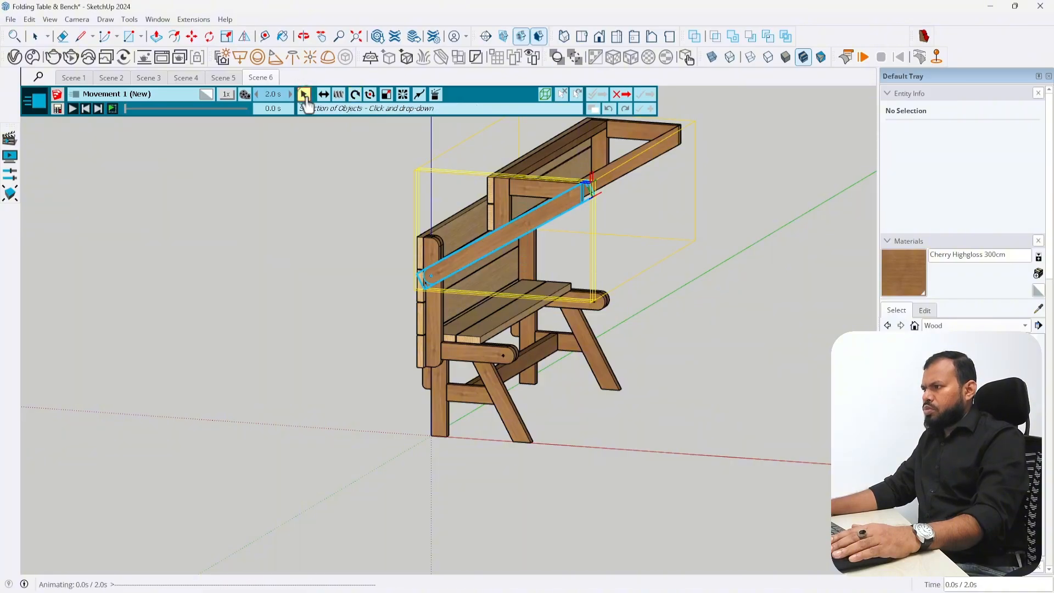
{"action": "left_click", "coordinate": [500, 234]}
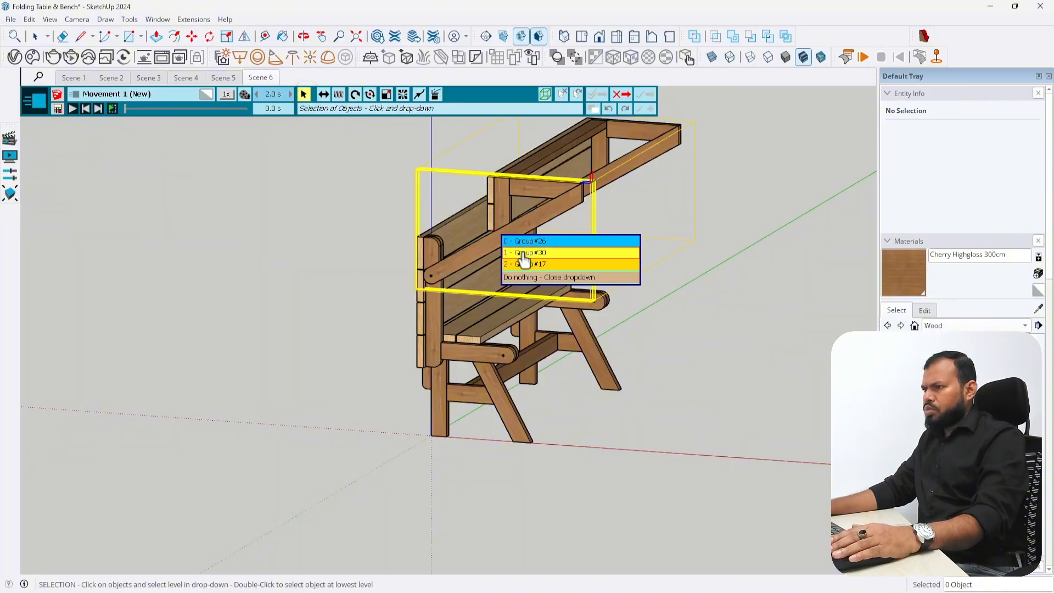
{"action": "left_click", "coordinate": [523, 252]}
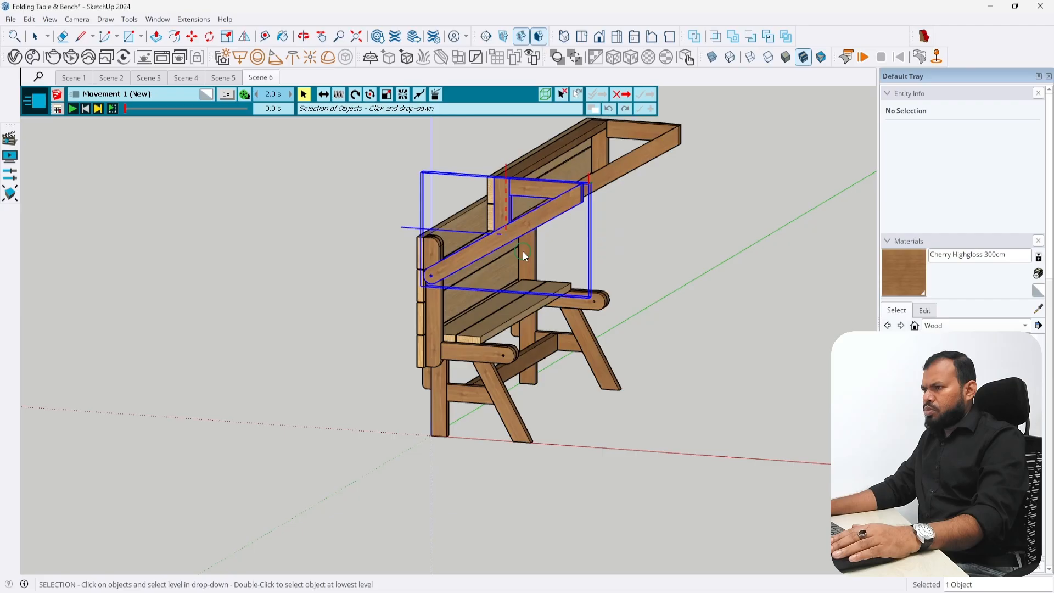
{"action": "left_click", "coordinate": [433, 334]}
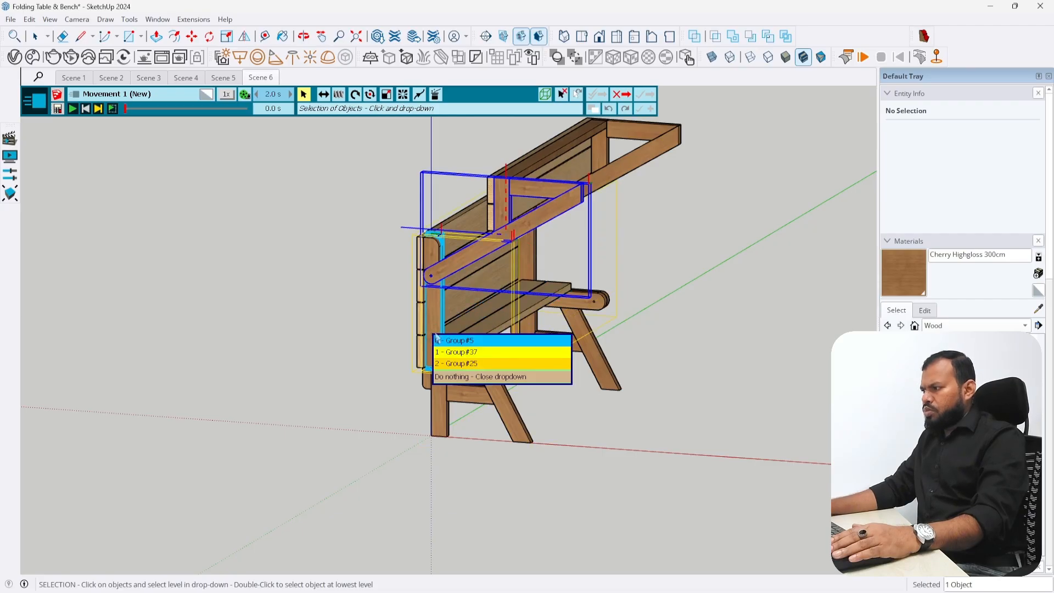
{"action": "left_click", "coordinate": [447, 364]}
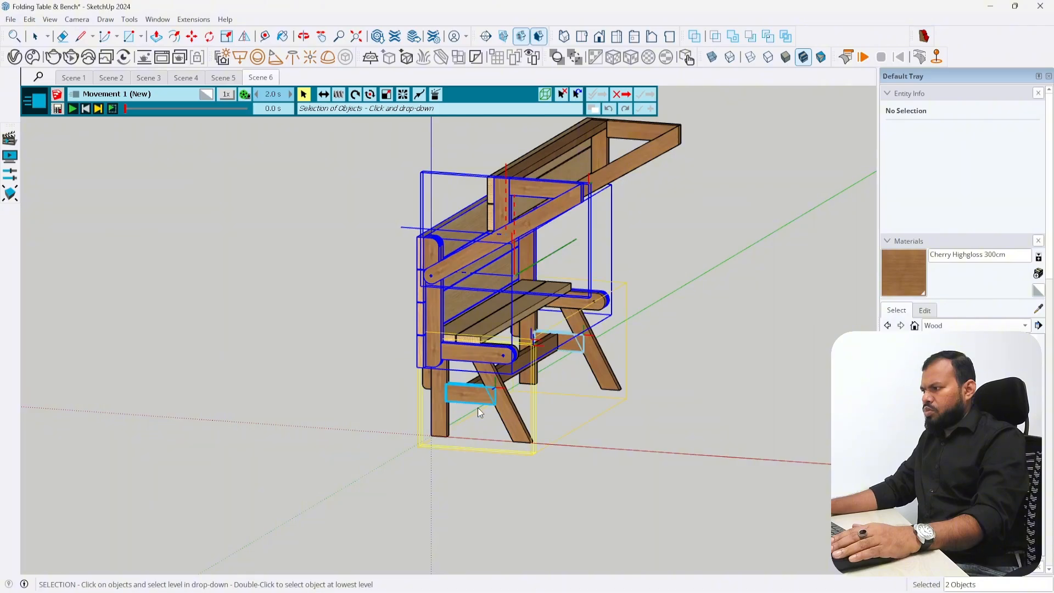
{"action": "scroll", "coordinate": [544, 417], "scroll_direction": "up", "scroll_amount": 3}
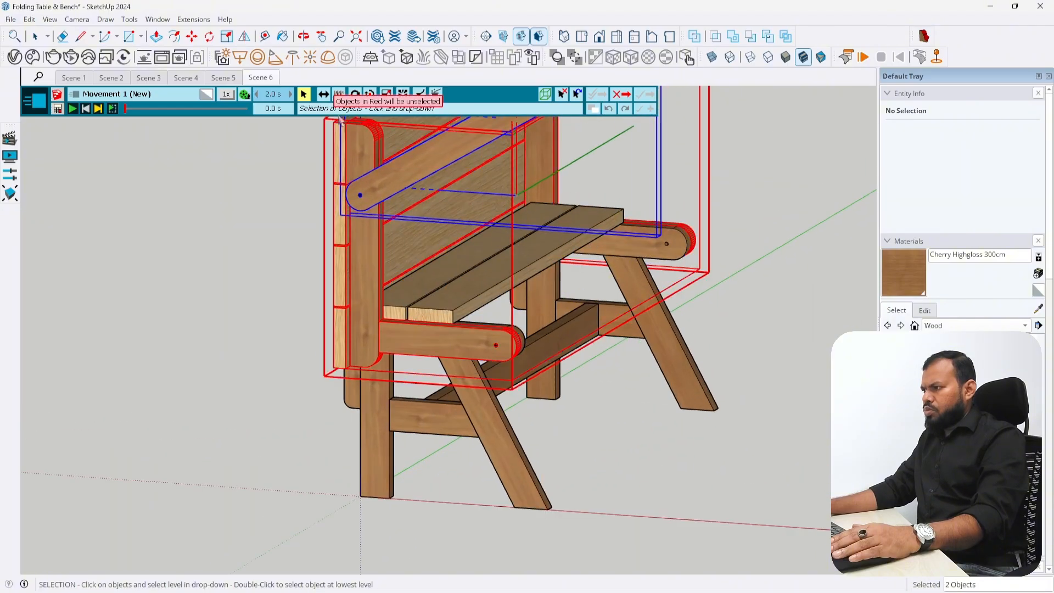
{"action": "left_click", "coordinate": [355, 94]}
{"action": "scroll", "coordinate": [577, 422], "scroll_direction": "up", "scroll_amount": 5}
{"action": "scroll", "coordinate": [467, 299], "scroll_direction": "up", "scroll_amount": 3}
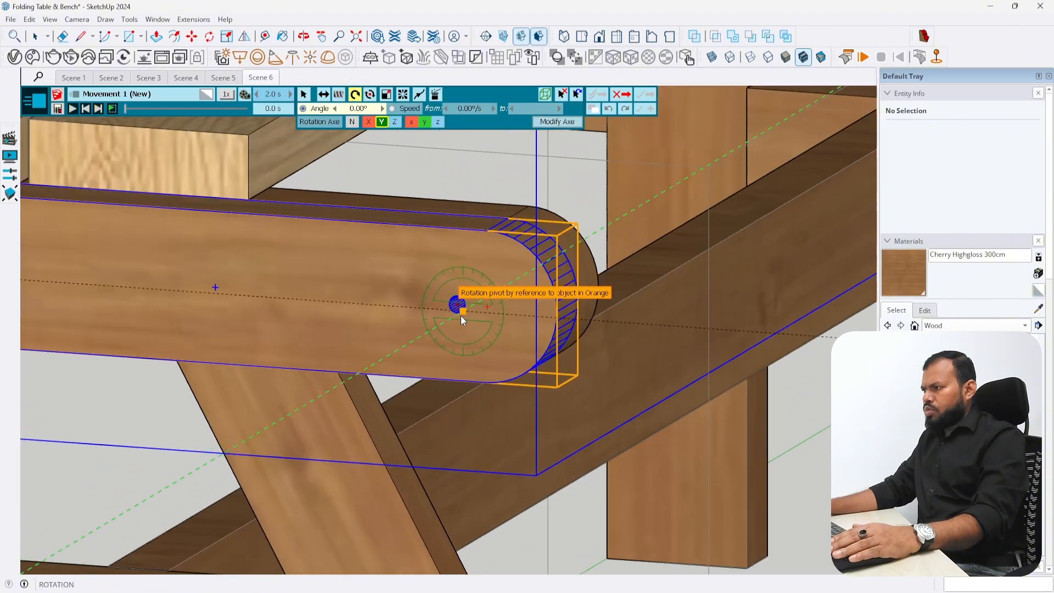
{"action": "scroll", "coordinate": [459, 305], "scroll_direction": "down", "scroll_amount": 10}
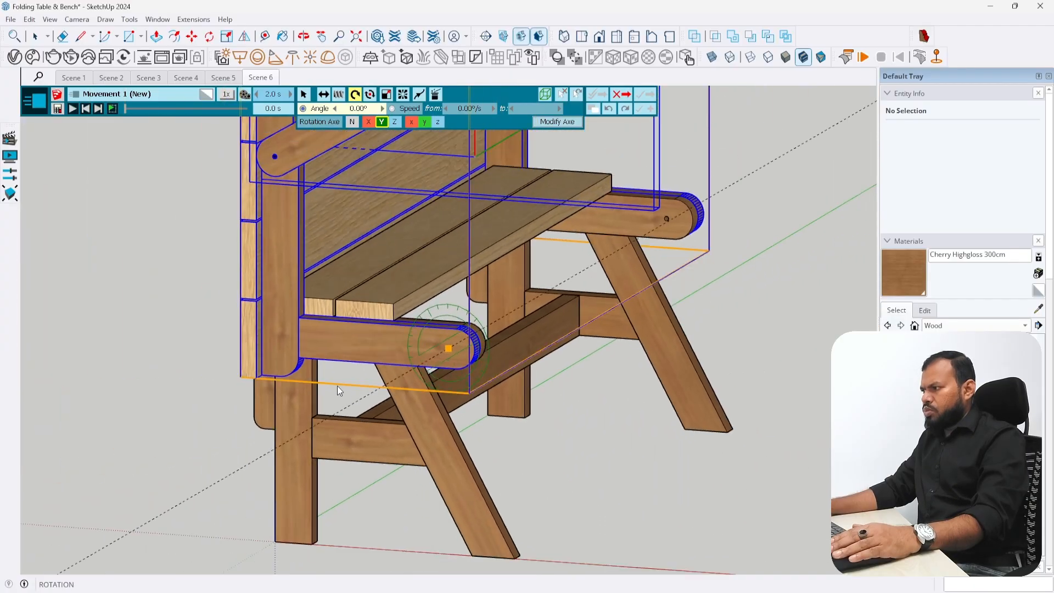
{"action": "scroll", "coordinate": [291, 351], "scroll_direction": "down", "scroll_amount": 3}
{"action": "left_click", "coordinate": [291, 351]}
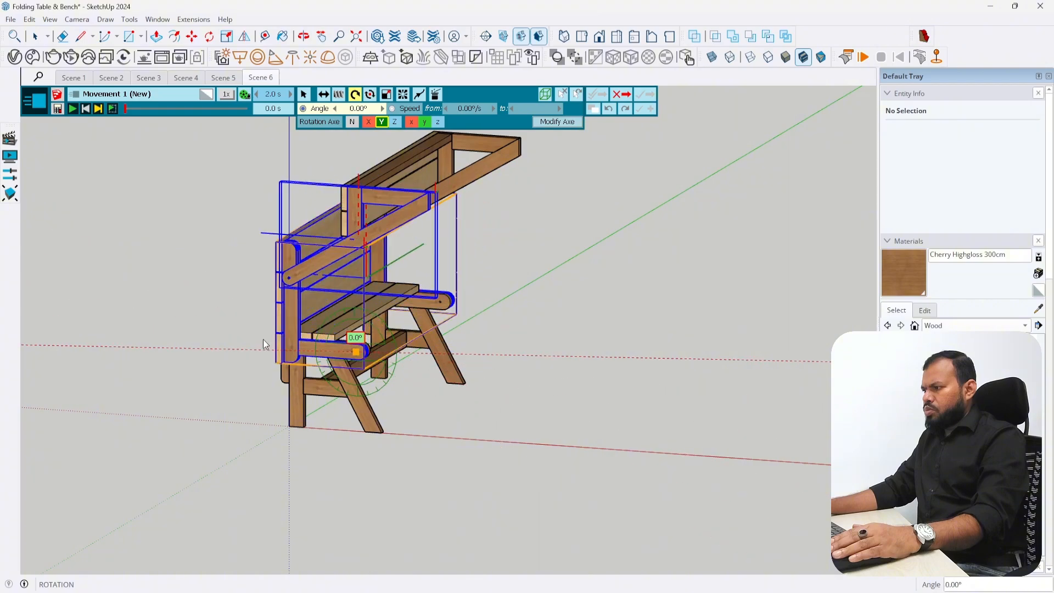
{"action": "key", "text": "Escape"}
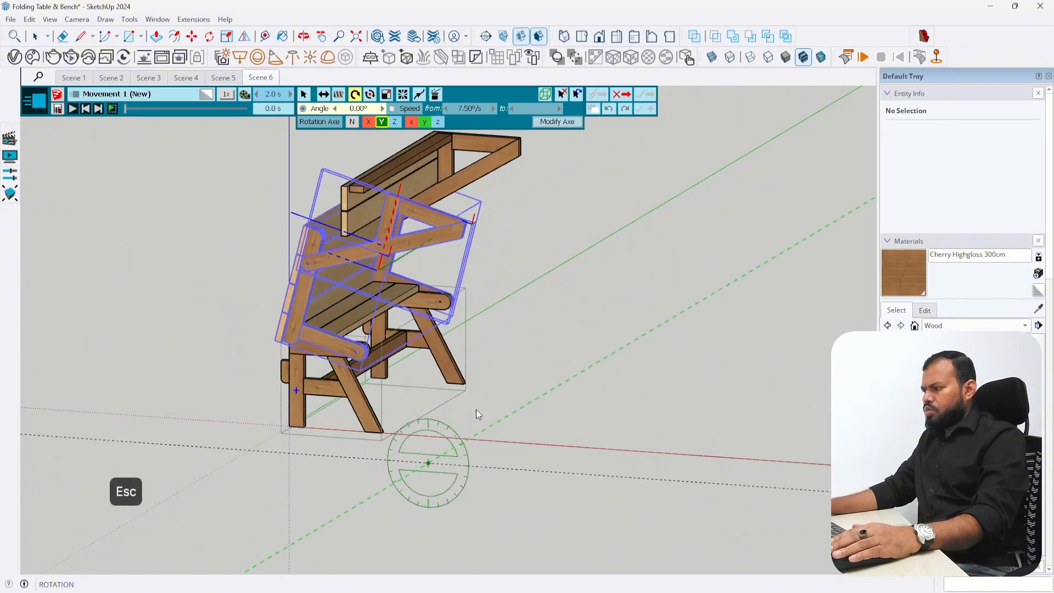
{"action": "left_click", "coordinate": [624, 94]}
Step: Add a new movement at the film's 2.0 s mark and select the raised seat assembly, Group#17, and the backrest assembly, Group#25
{"action": "scroll", "coordinate": [322, 279], "scroll_direction": "down", "scroll_amount": 3}
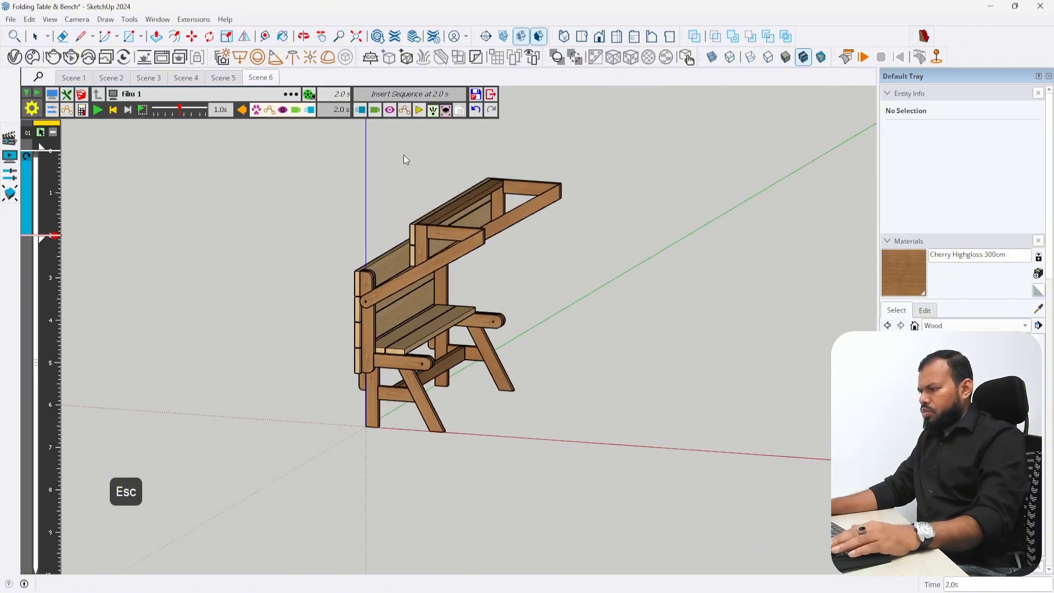
{"action": "left_click", "coordinate": [361, 111]}
{"action": "left_click", "coordinate": [373, 125]}
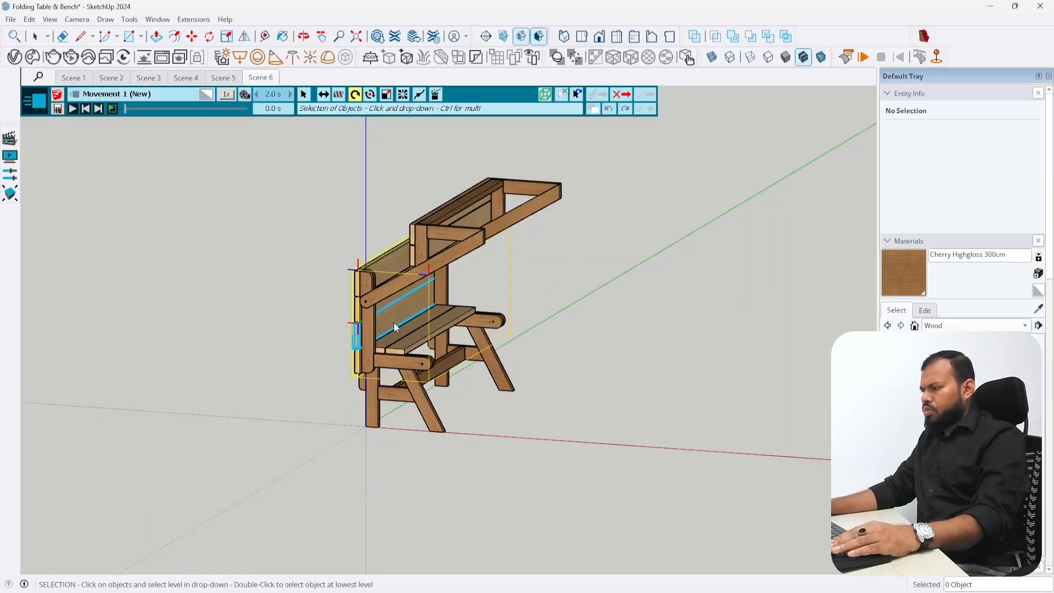
{"action": "left_click", "coordinate": [438, 221]}
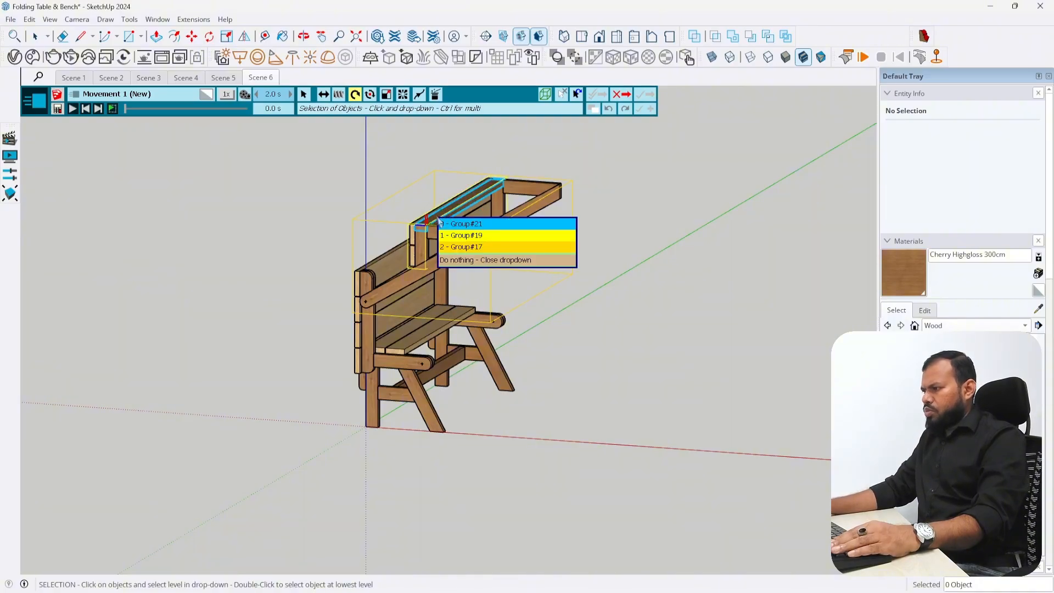
{"action": "left_click", "coordinate": [463, 251]}
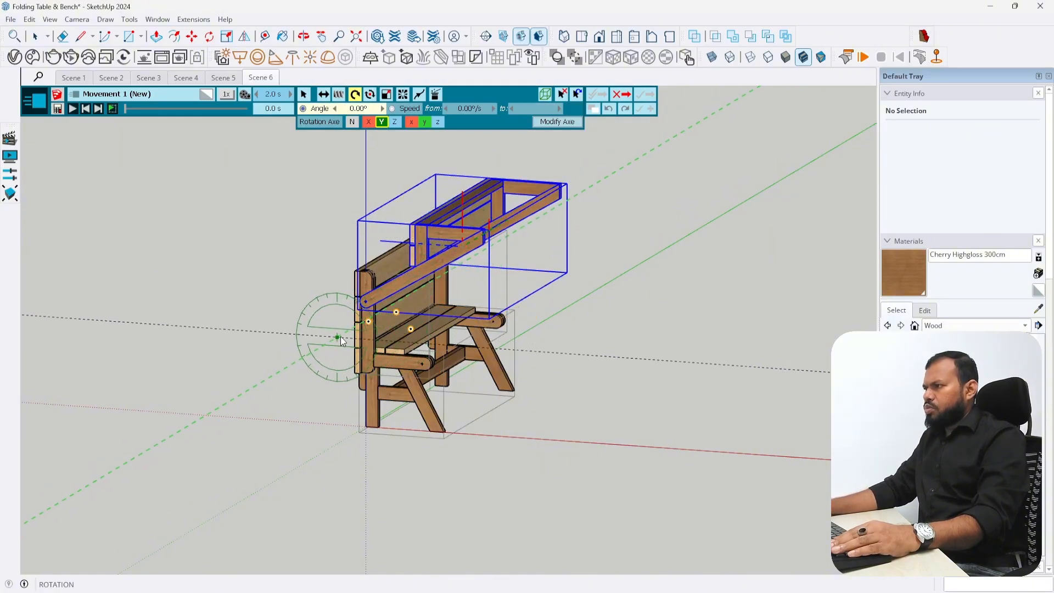
{"action": "left_click", "coordinate": [302, 94]}
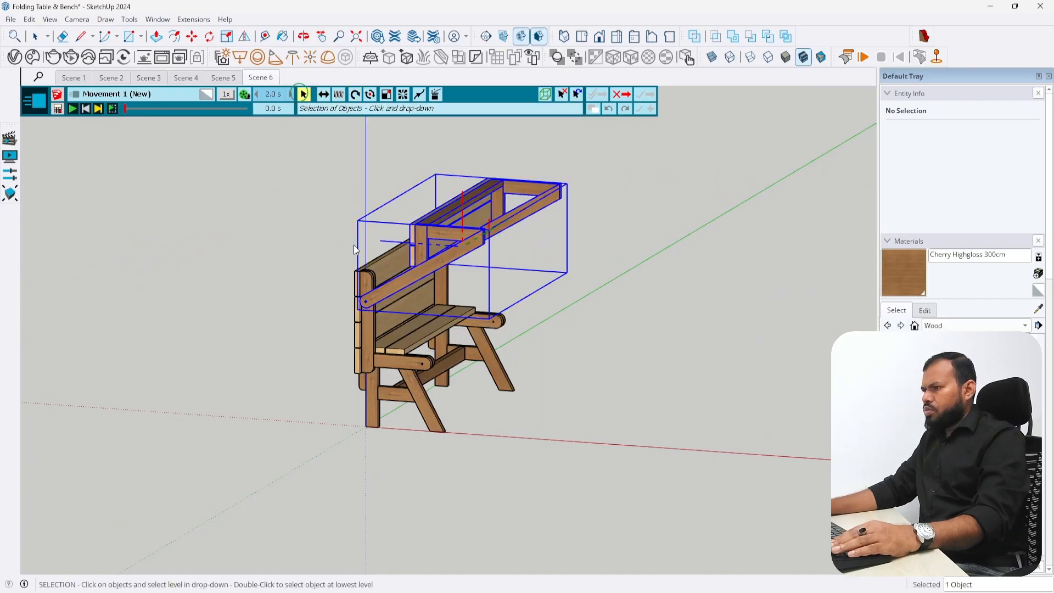
{"action": "left_click", "coordinate": [366, 346]}
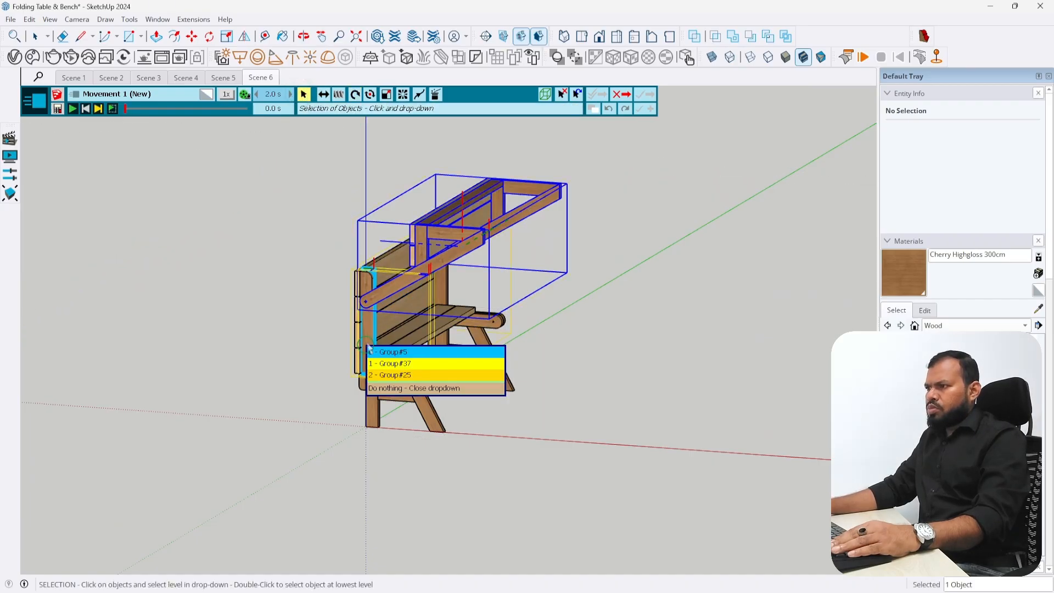
{"action": "left_click", "coordinate": [390, 375]}
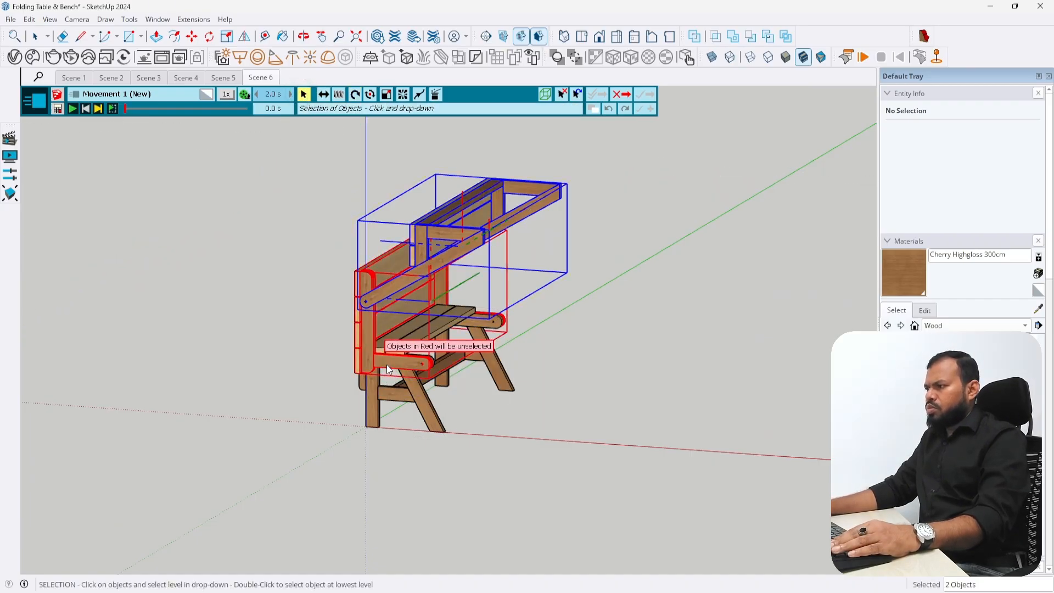
Step: Rotate the two selected assemblies 90° about the Y axis, using the near armrest's pivot hole center as the rotation pivot
{"action": "left_click", "coordinate": [354, 97]}
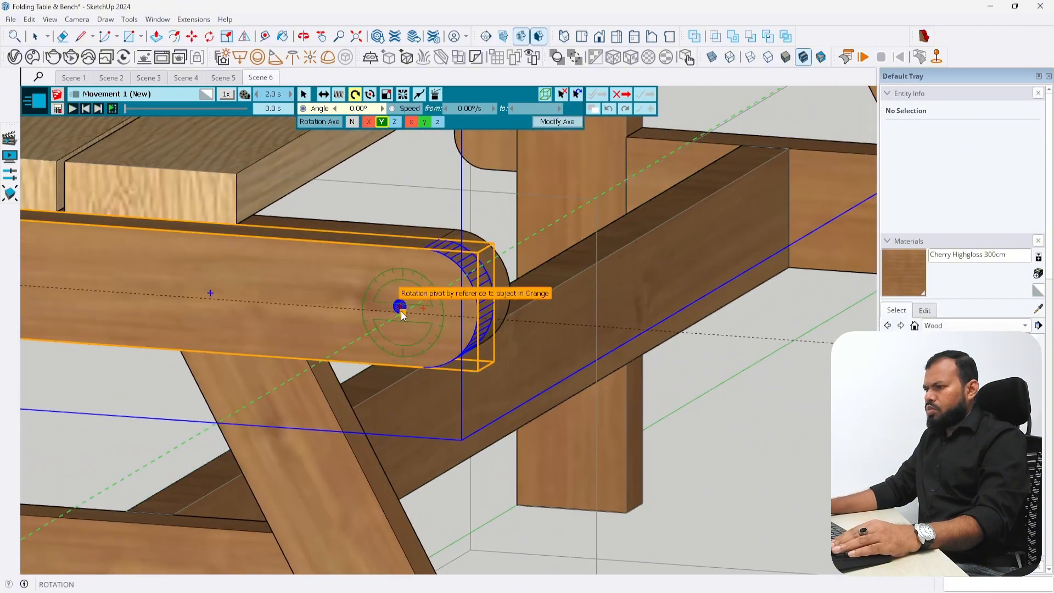
{"action": "left_click", "coordinate": [401, 309]}
{"action": "scroll", "coordinate": [473, 408], "scroll_direction": "down", "scroll_amount": 6}
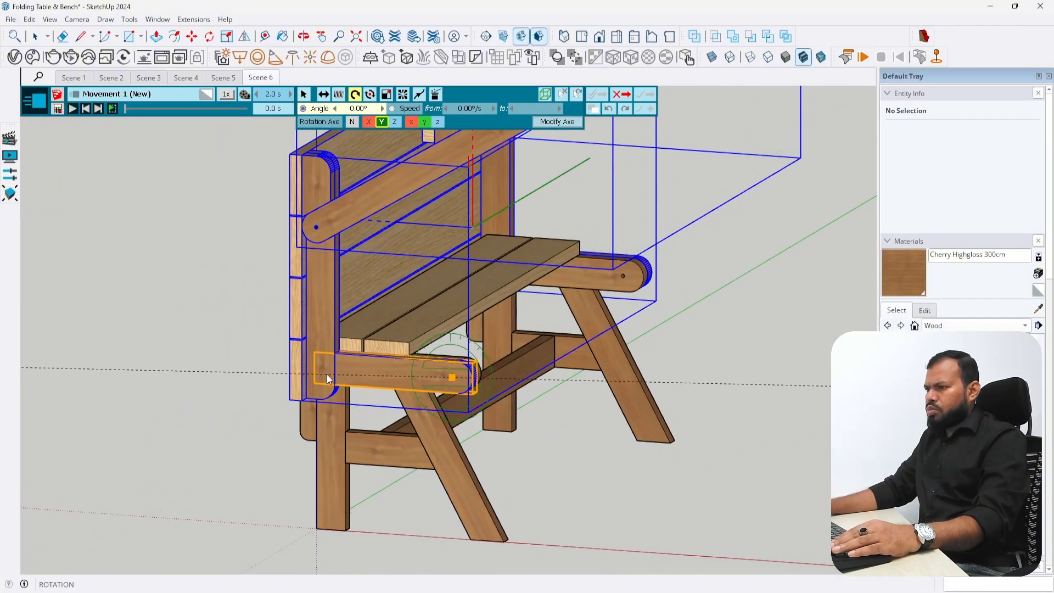
{"action": "scroll", "coordinate": [329, 378], "scroll_direction": "down", "scroll_amount": 2}
{"action": "left_click", "coordinate": [329, 379]}
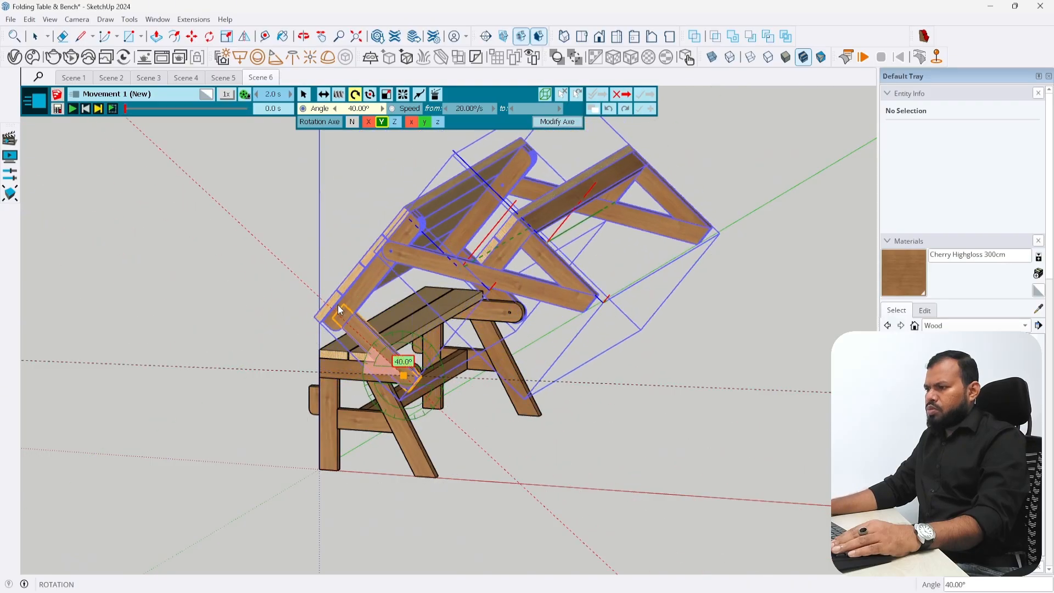
{"action": "type", "text": "90"}
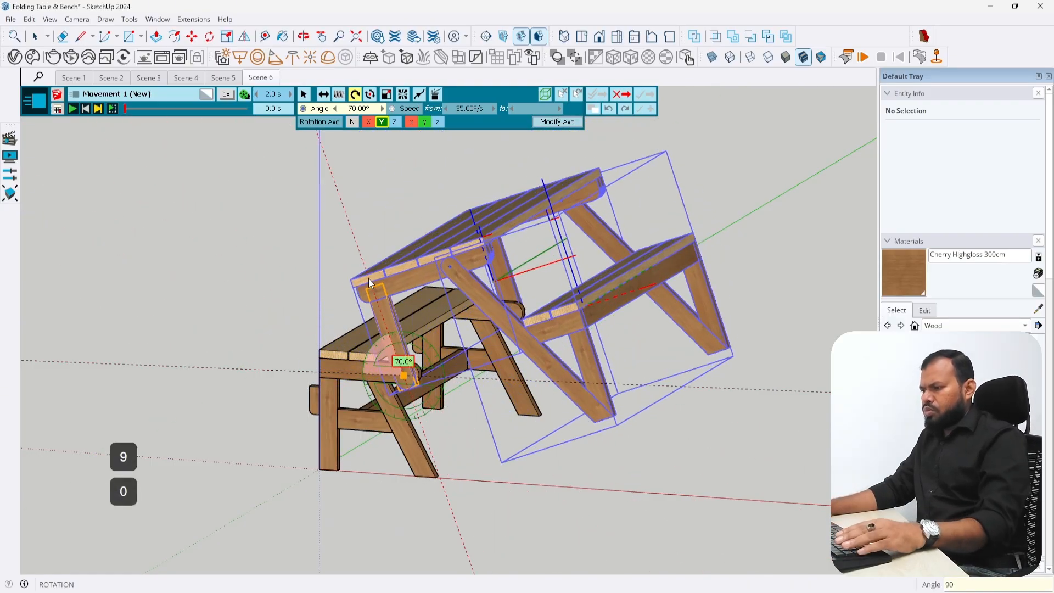
{"action": "key", "text": "Return"}
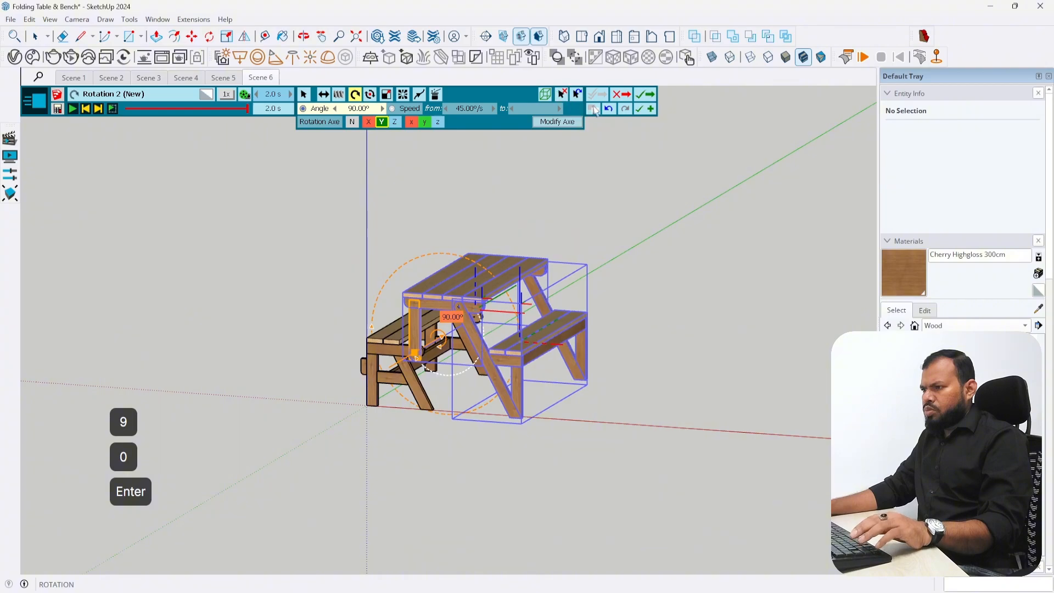
Step: Scrub through the rotation near its end, save it to the film, and replay the film from its start
{"action": "mouse_move", "coordinate": [246, 109]}
{"action": "left_mouse_down"}
{"action": "mouse_move", "coordinate": [94, 127]}
{"action": "mouse_move", "coordinate": [252, 127]}
{"action": "left_mouse_up"}
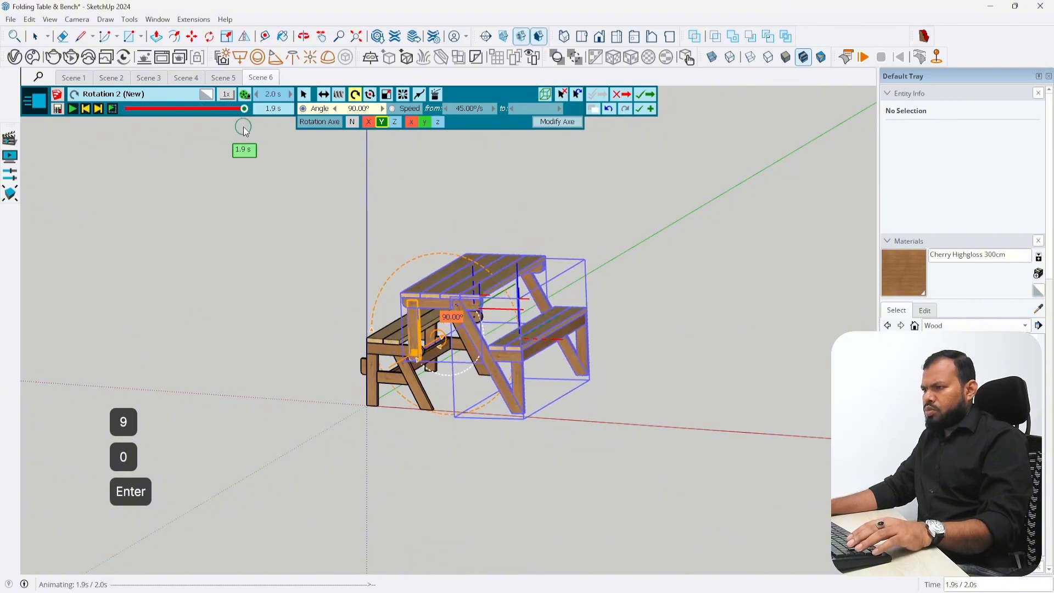
{"action": "left_click", "coordinate": [647, 95]}
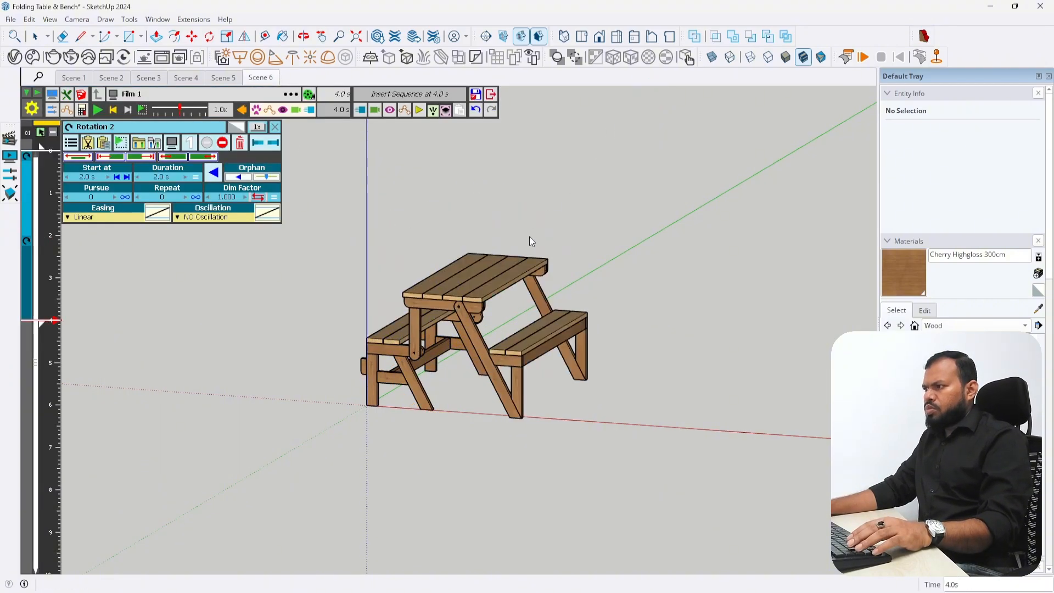
{"action": "left_click", "coordinate": [113, 109]}
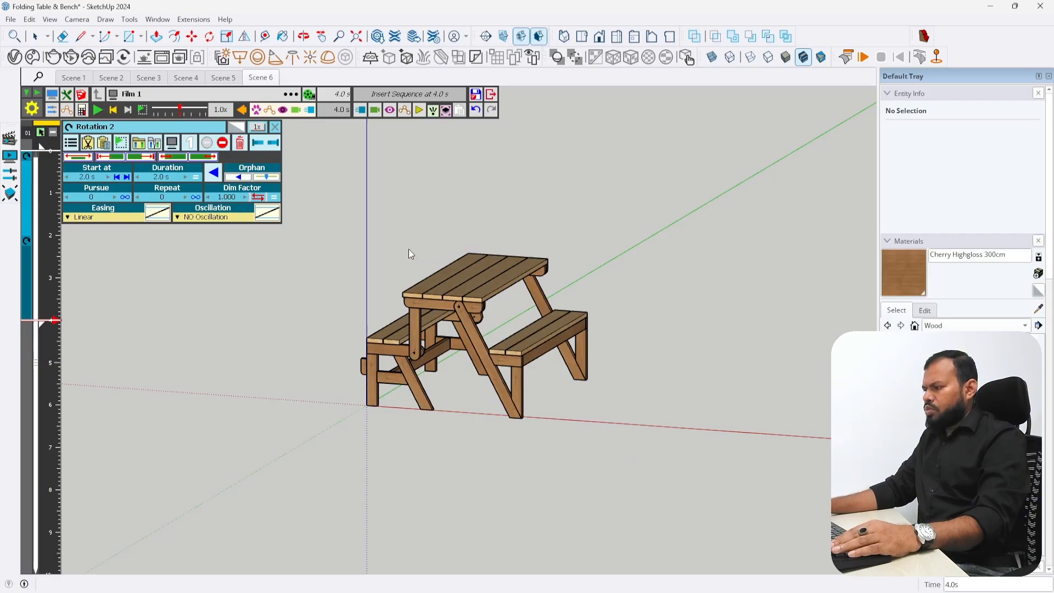
Step: Capture a static camera view at the film's 0.0 s start, framing the closed bench from its front corner, and save it to the film
{"action": "middle_click_drag", "start_coordinate": [441, 268], "coordinate": [467, 366]}
{"action": "scroll", "coordinate": [467, 366], "scroll_direction": "down", "scroll_amount": 1}
{"action": "scroll", "coordinate": [431, 325], "scroll_direction": "up", "scroll_amount": 1}
{"action": "middle_click_drag", "start_coordinate": [429, 321], "coordinate": [384, 300]}
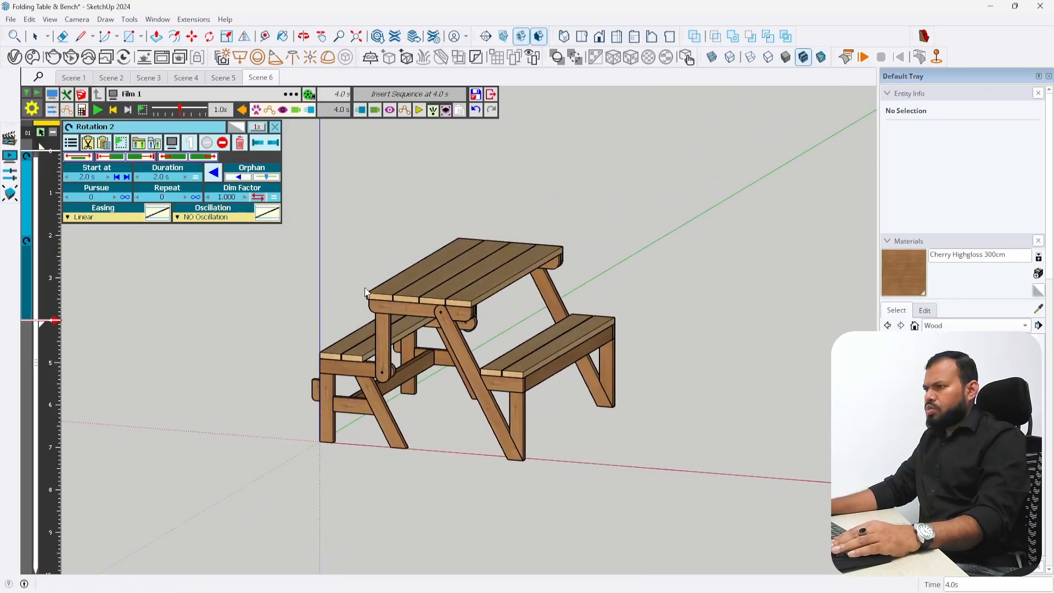
{"action": "scroll", "coordinate": [379, 301], "scroll_direction": "down", "scroll_amount": 1}
{"action": "scroll", "coordinate": [324, 263], "scroll_direction": "up", "scroll_amount": 1}
{"action": "left_click", "coordinate": [113, 110]}
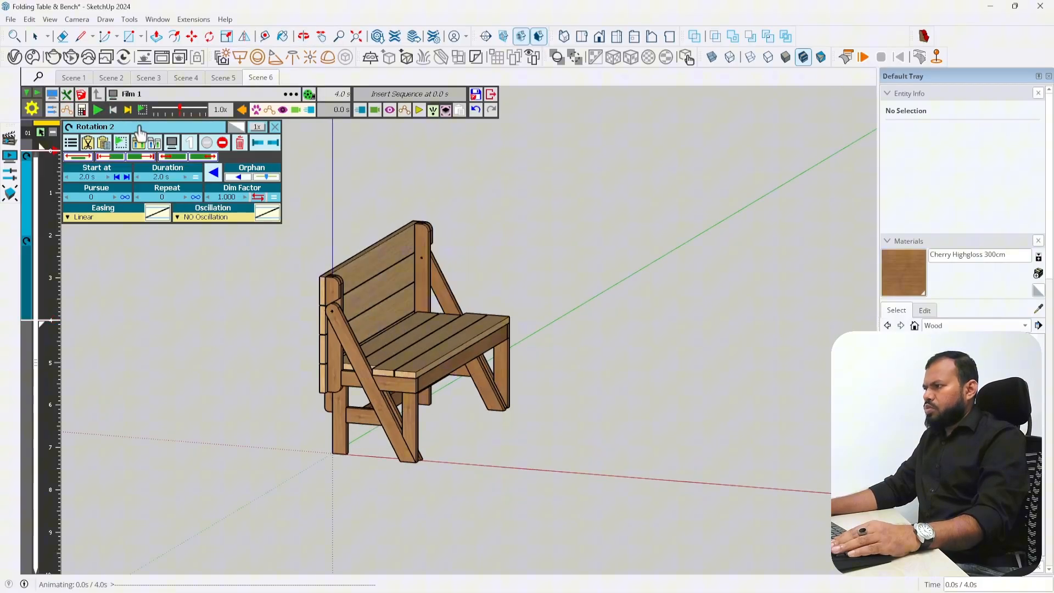
{"action": "scroll", "coordinate": [532, 416], "scroll_direction": "down", "scroll_amount": 4}
{"action": "scroll", "coordinate": [387, 395], "scroll_direction": "up", "scroll_amount": 5}
{"action": "scroll", "coordinate": [369, 391], "scroll_direction": "up", "scroll_amount": 1}
{"action": "scroll", "coordinate": [368, 390], "scroll_direction": "down", "scroll_amount": 1}
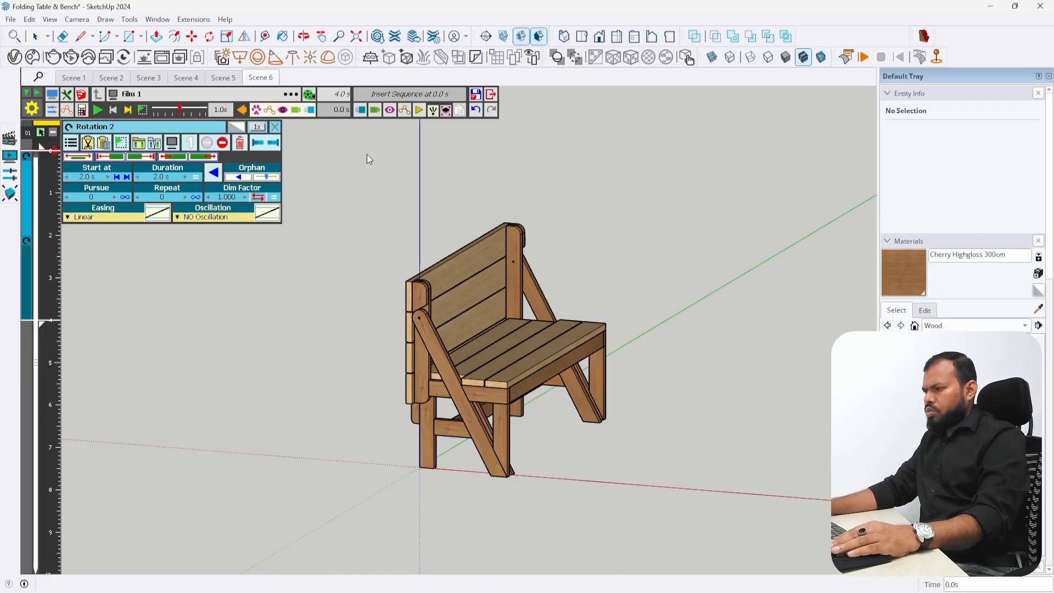
{"action": "left_click", "coordinate": [375, 111]}
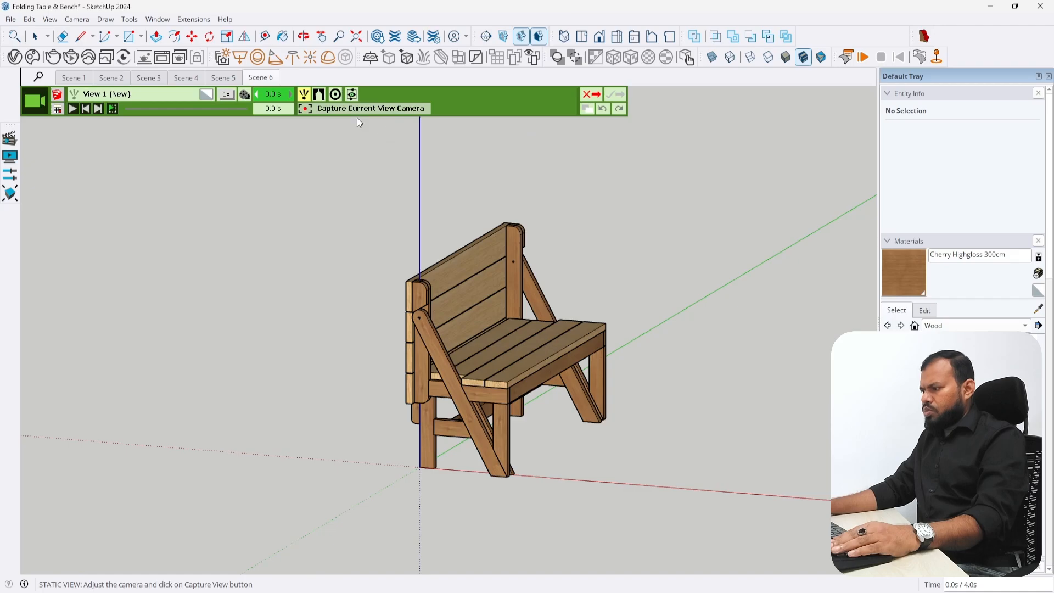
{"action": "left_click", "coordinate": [352, 109]}
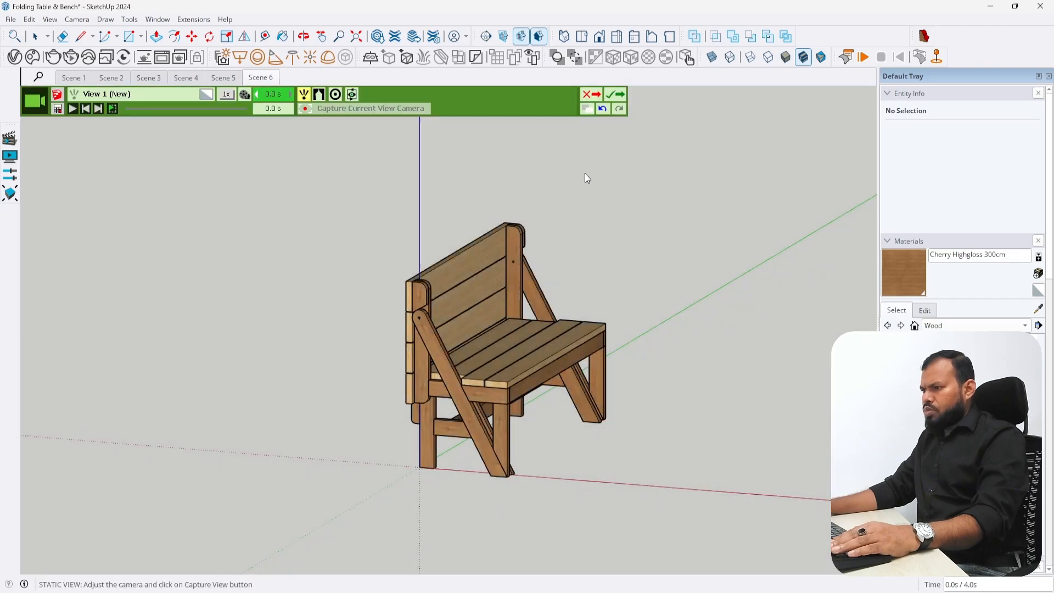
{"action": "left_click", "coordinate": [618, 99]}
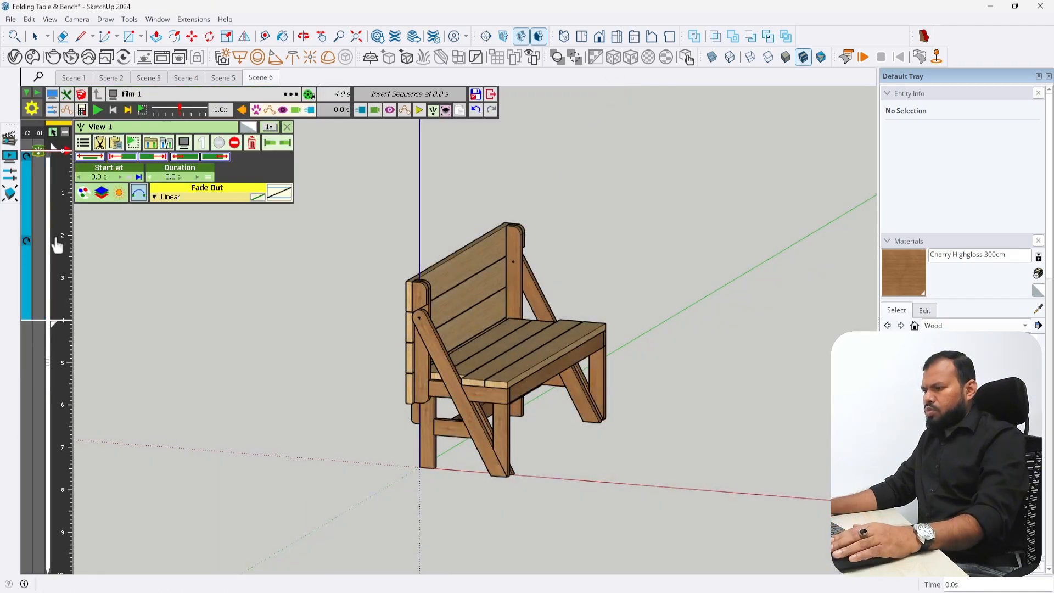
Step: Add a camera at the film's 4.0 s end, capturing the unfolded table from its long front side, and save it to the film
{"action": "left_click", "coordinate": [127, 110]}
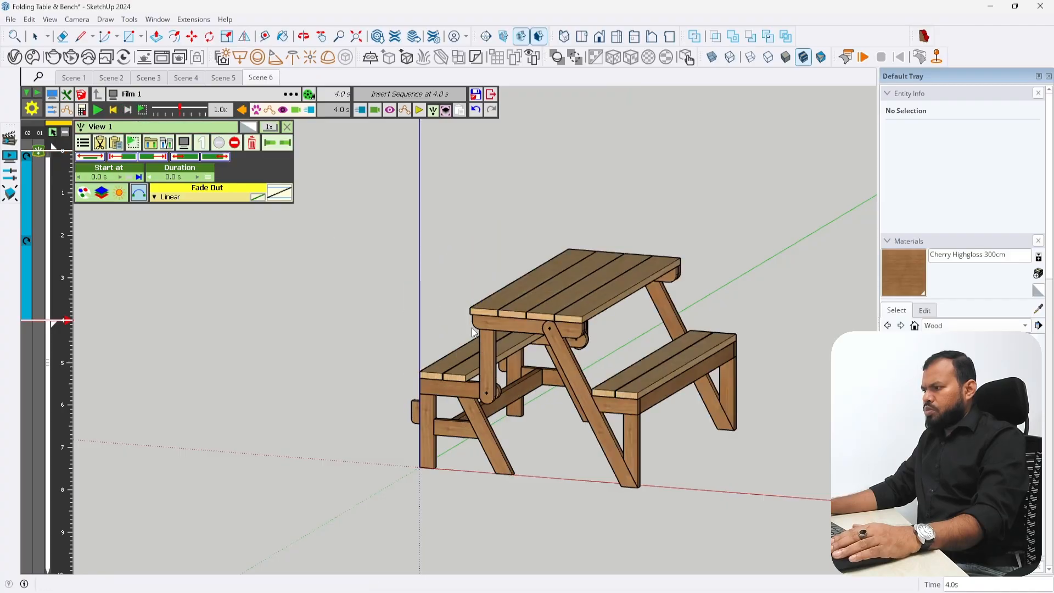
{"action": "middle_click_drag", "start_coordinate": [420, 298], "coordinate": [500, 404]}
{"action": "scroll", "coordinate": [500, 404], "scroll_direction": "up", "scroll_amount": 1}
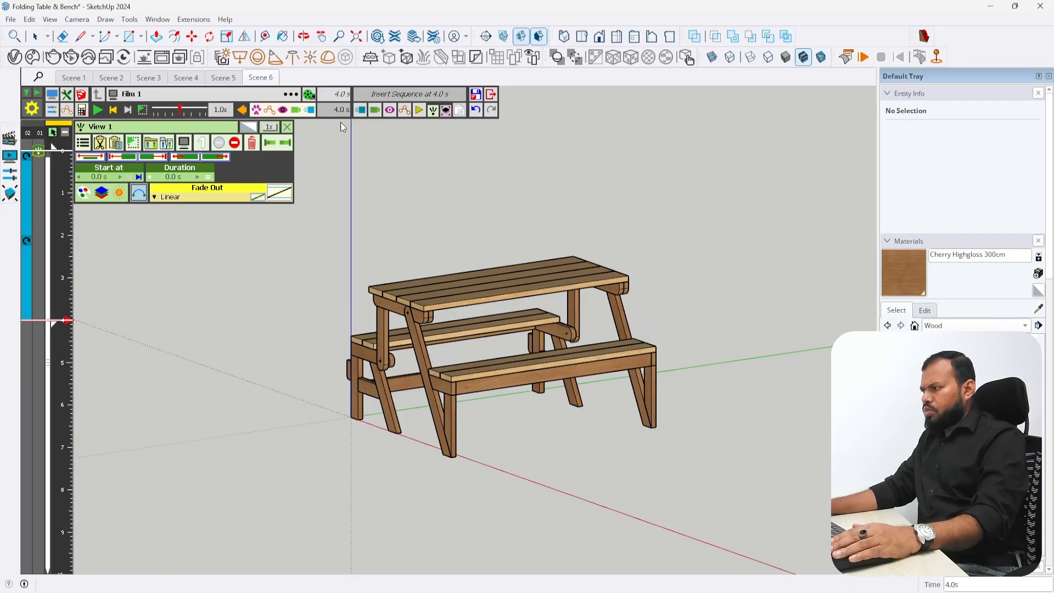
{"action": "left_click", "coordinate": [373, 112]}
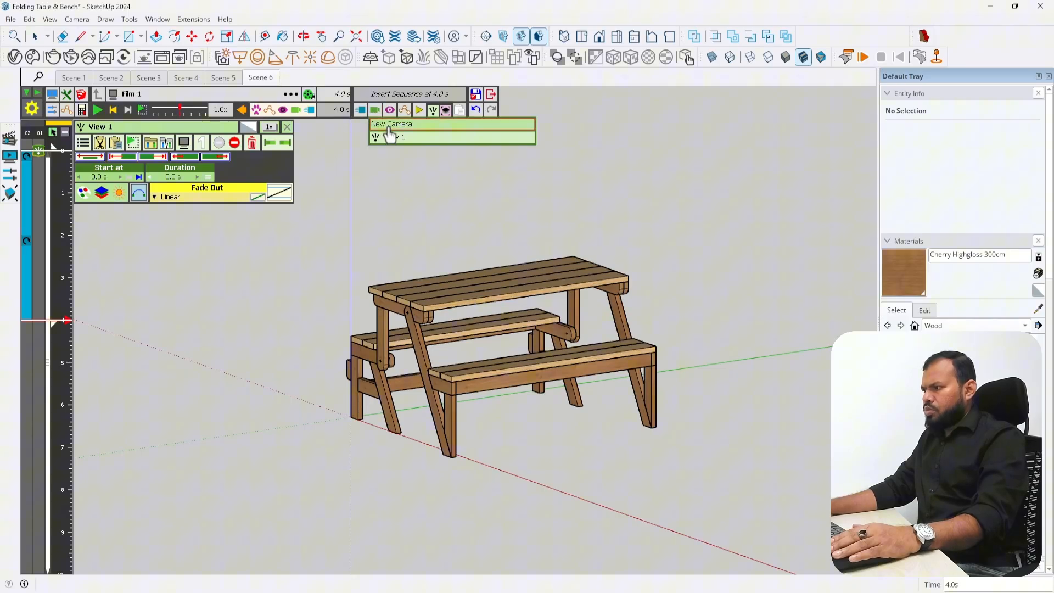
{"action": "left_click", "coordinate": [389, 125]}
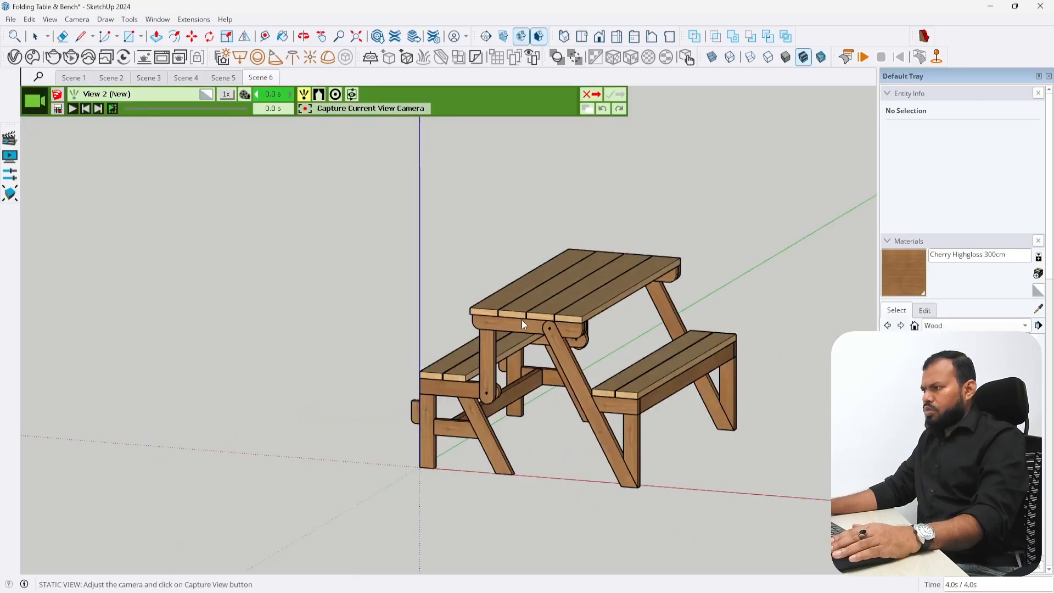
{"action": "middle_click_drag", "start_coordinate": [522, 325], "coordinate": [420, 315]}
{"action": "scroll", "coordinate": [418, 314], "scroll_direction": "down", "scroll_amount": 4}
{"action": "middle_click_drag", "start_coordinate": [526, 348], "coordinate": [418, 317]}
{"action": "scroll", "coordinate": [426, 351], "scroll_direction": "up", "scroll_amount": 1}
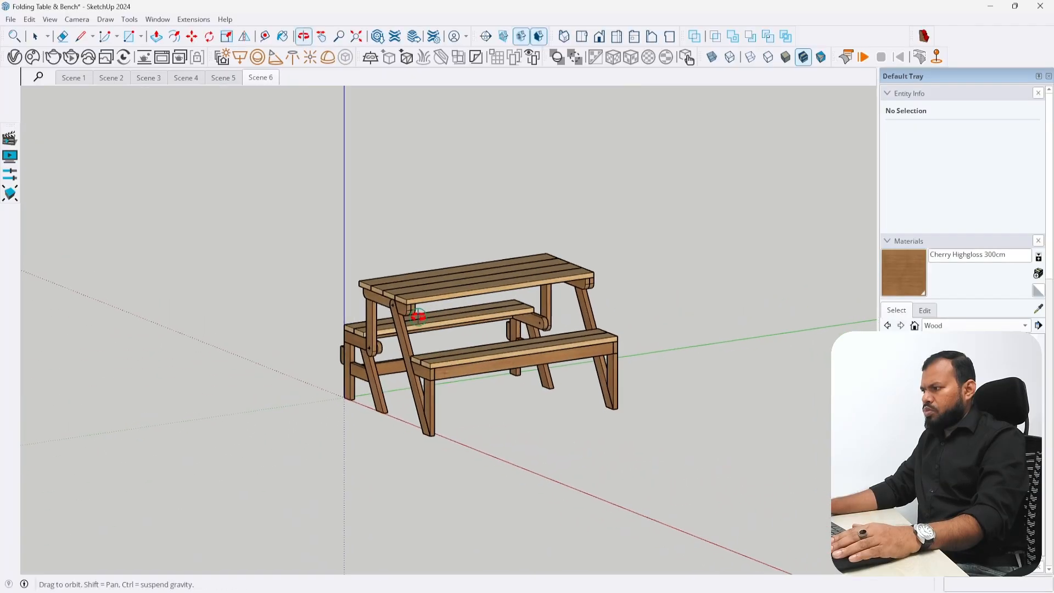
{"action": "left_click", "coordinate": [377, 109]}
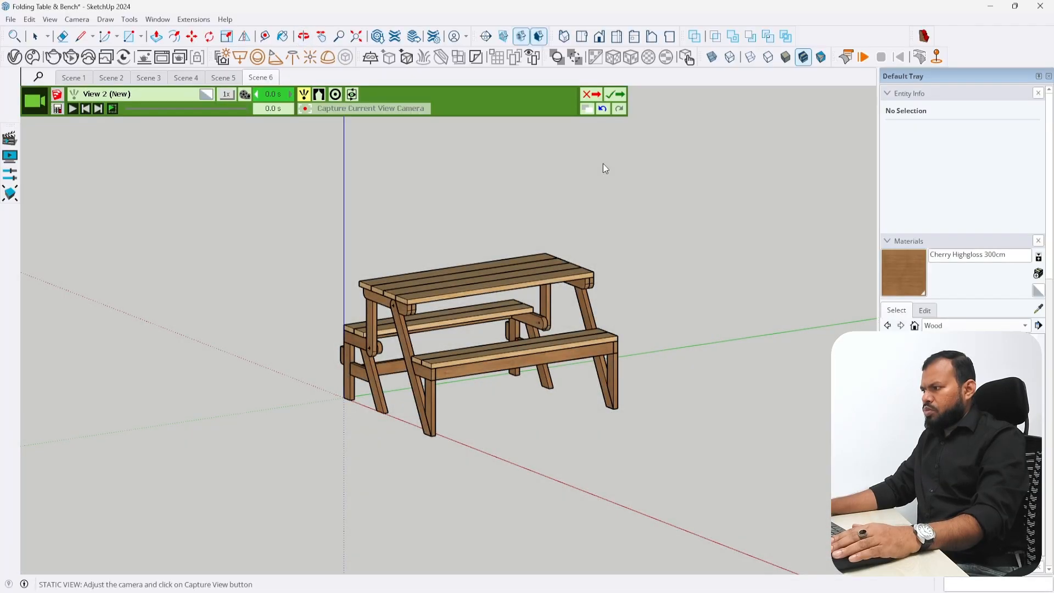
{"action": "left_click", "coordinate": [619, 99]}
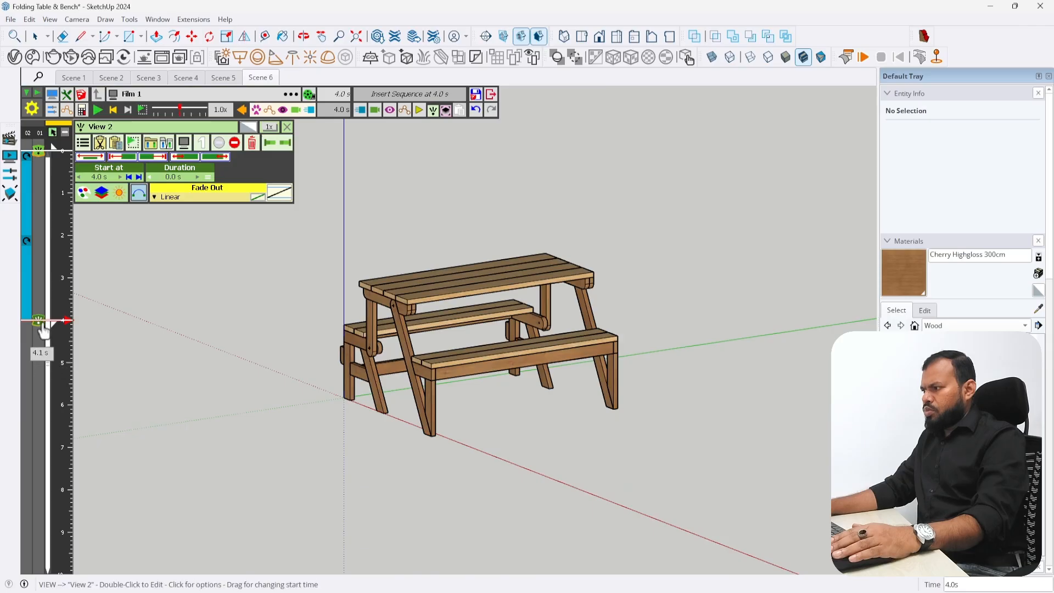
Step: Move the second camera view's start time to 2.0 s on the timeline and replay the film from its start
{"action": "mouse_move", "coordinate": [38, 320]}
{"action": "left_mouse_down"}
{"action": "mouse_move", "coordinate": [37, 348]}
{"action": "mouse_move", "coordinate": [38, 235]}
{"action": "left_mouse_up"}
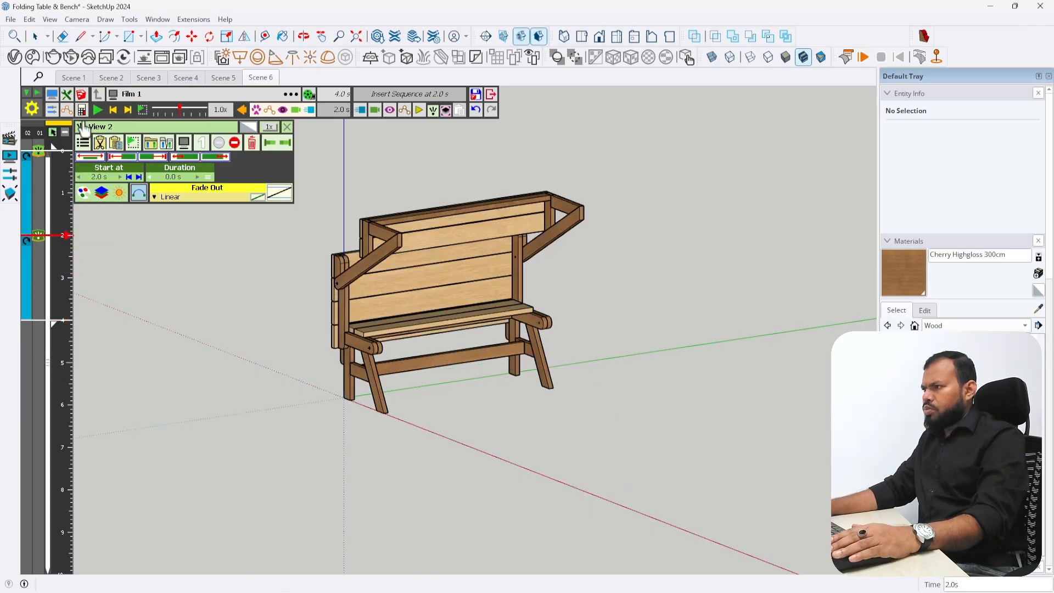
{"action": "left_click", "coordinate": [113, 111]}
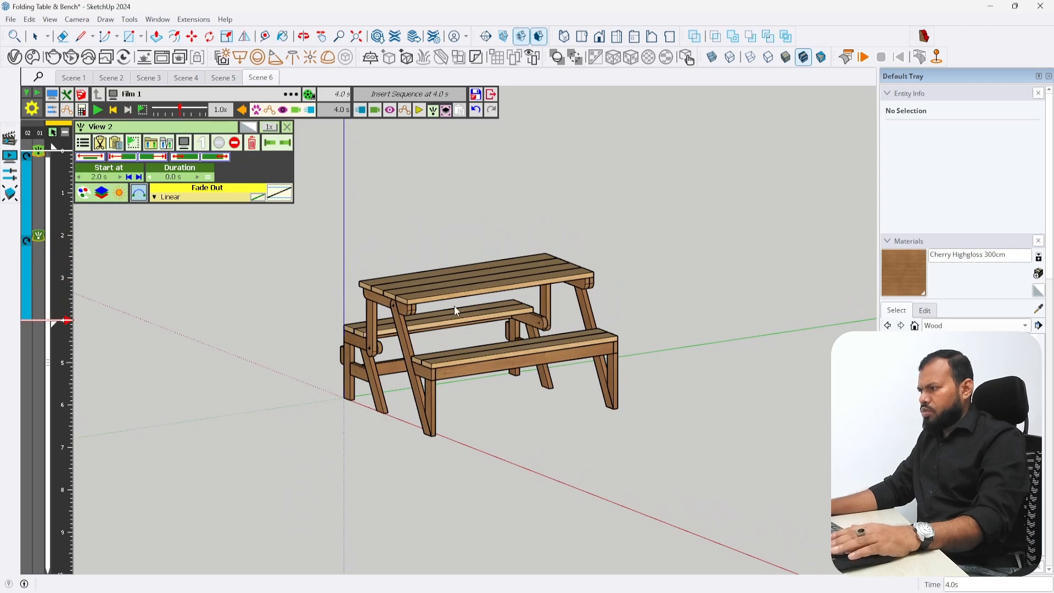
{"action": "middle_click_drag", "start_coordinate": [482, 345], "coordinate": [296, 374]}
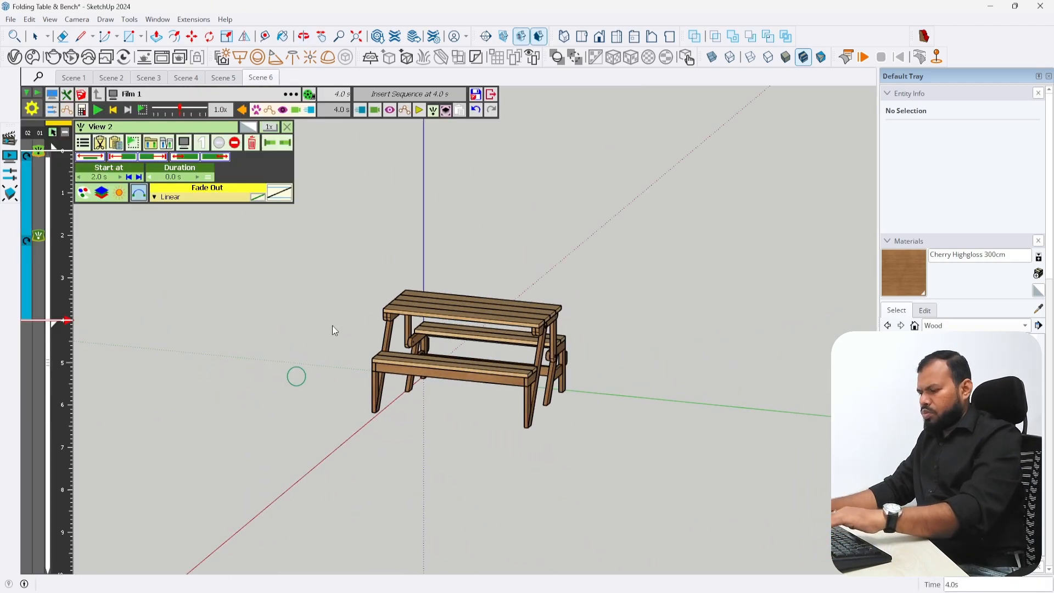
Step: Add a static camera at the film's 4.0 s end, framing the unfolded table from its front corner, save it, and replay the film
{"action": "left_click", "coordinate": [374, 110]}
{"action": "left_click", "coordinate": [391, 126]}
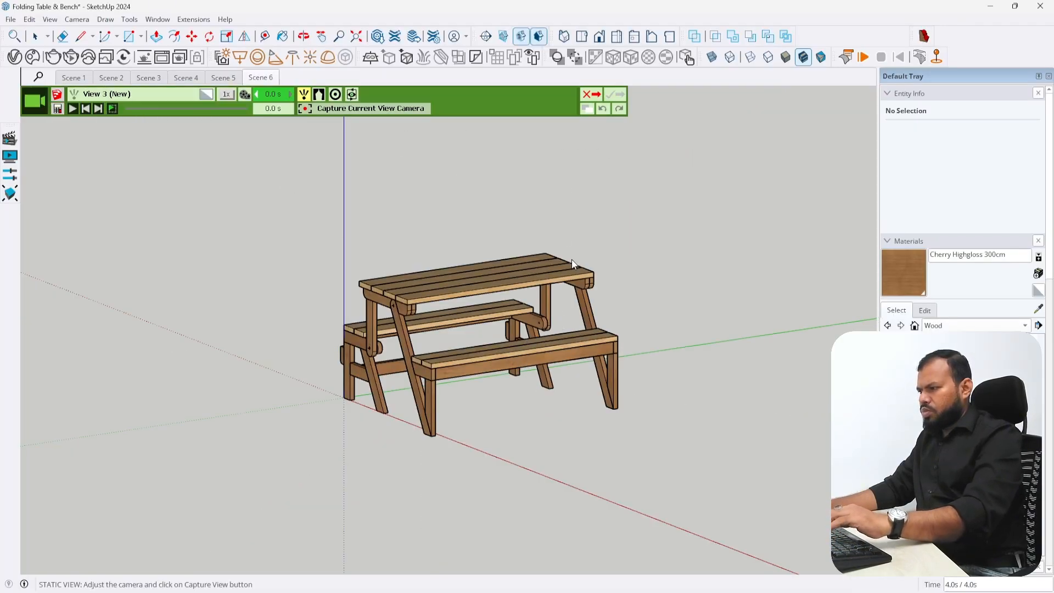
{"action": "middle_click_drag", "start_coordinate": [572, 259], "coordinate": [347, 368]}
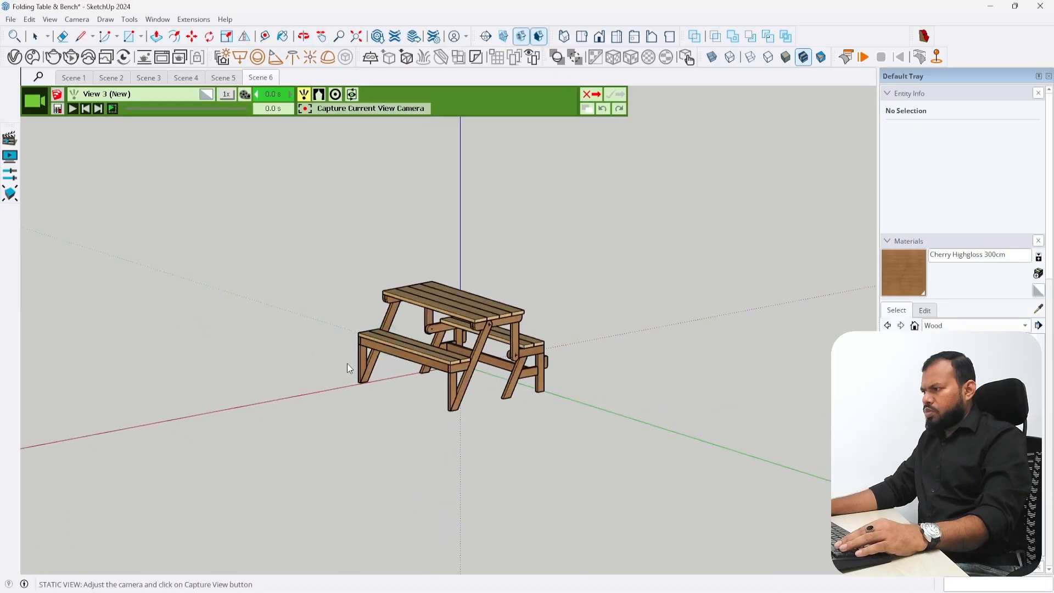
{"action": "scroll", "coordinate": [370, 365], "scroll_direction": "up", "scroll_amount": 4}
{"action": "scroll", "coordinate": [485, 359], "scroll_direction": "down", "scroll_amount": 1}
{"action": "middle_click_drag", "start_coordinate": [656, 300], "coordinate": [625, 293]}
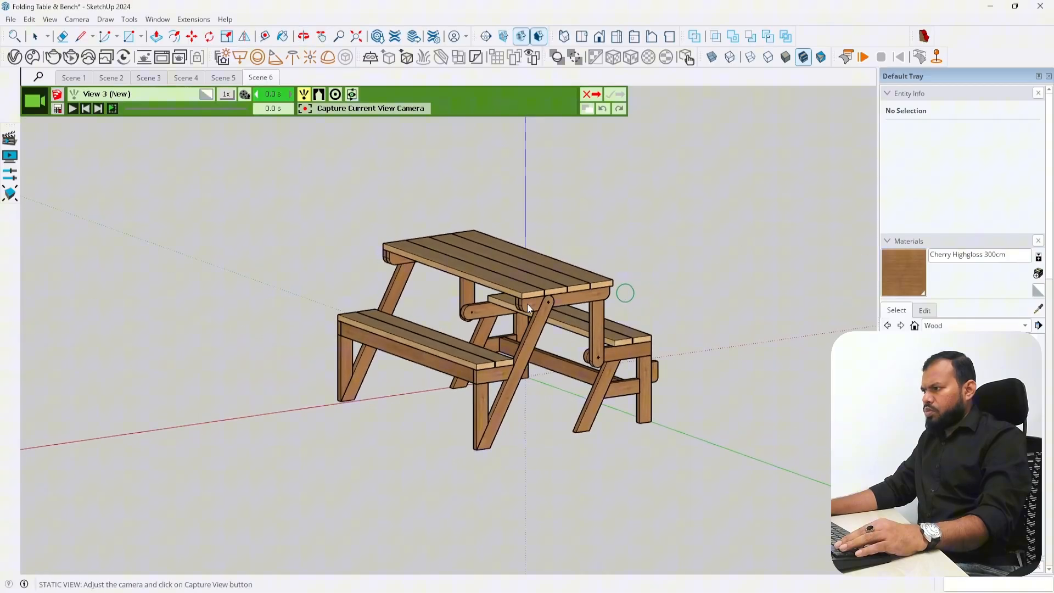
{"action": "scroll", "coordinate": [527, 304], "scroll_direction": "down", "scroll_amount": 2}
{"action": "scroll", "coordinate": [607, 284], "scroll_direction": "up", "scroll_amount": 3}
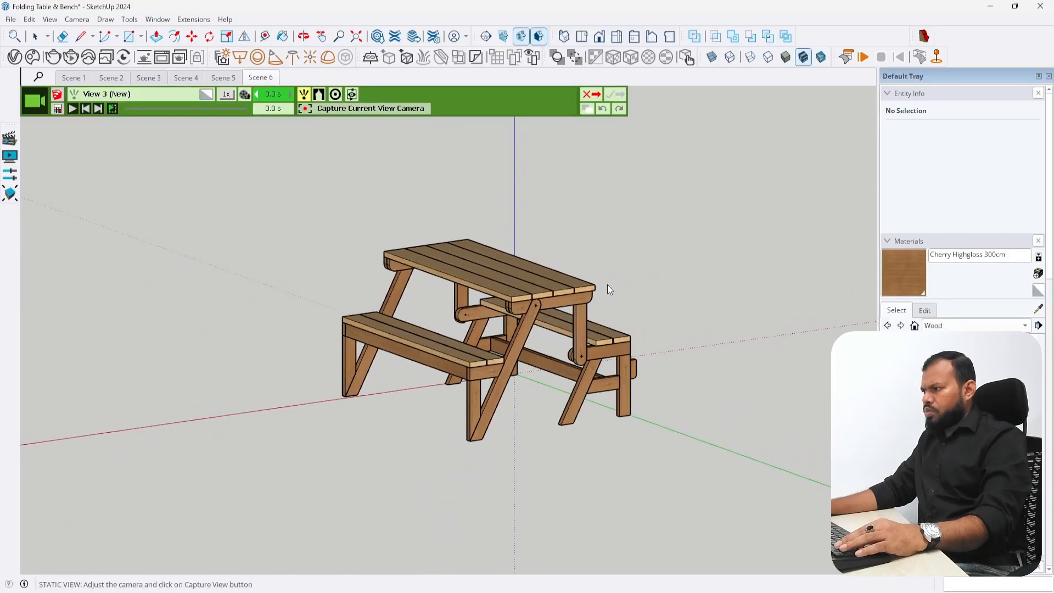
{"action": "left_click", "coordinate": [378, 109]}
{"action": "left_click", "coordinate": [616, 97]}
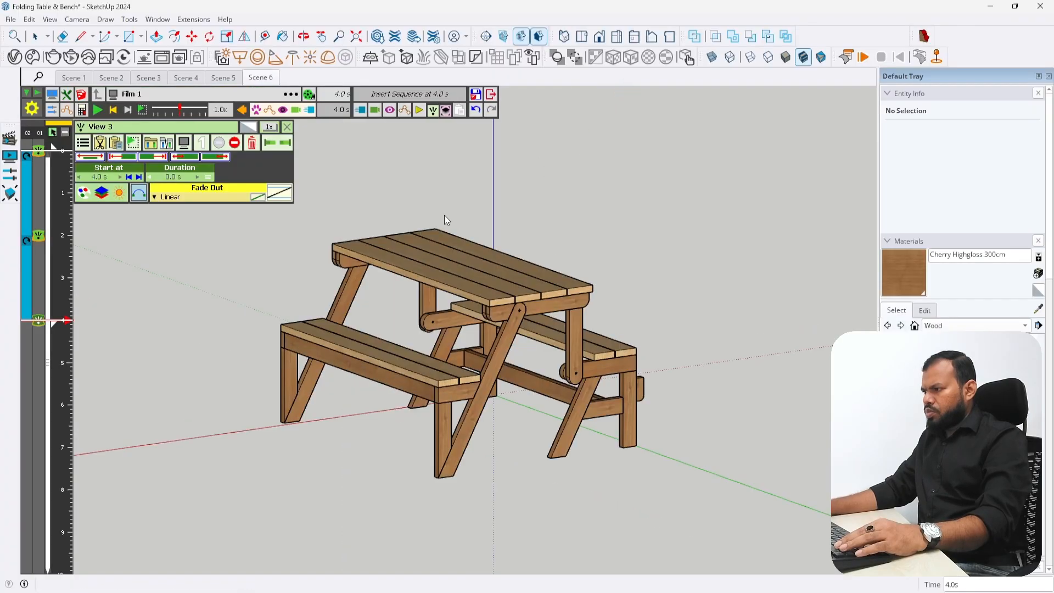
{"action": "left_click", "coordinate": [112, 111]}
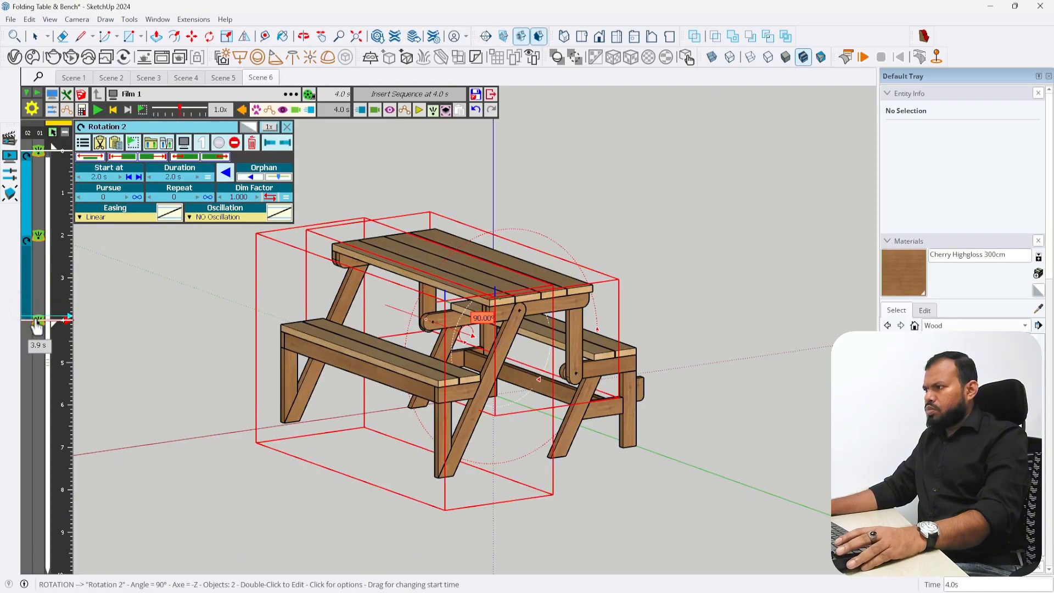
Step: Shift the second rotation to start at 3.5 s together with the third camera view to 5.5 s on the timeline
{"action": "left_click", "coordinate": [29, 317], "text": "ctrl"}
{"action": "left_click_drag", "start_coordinate": [28, 304], "coordinate": [28, 359], "text": "ctrl"}
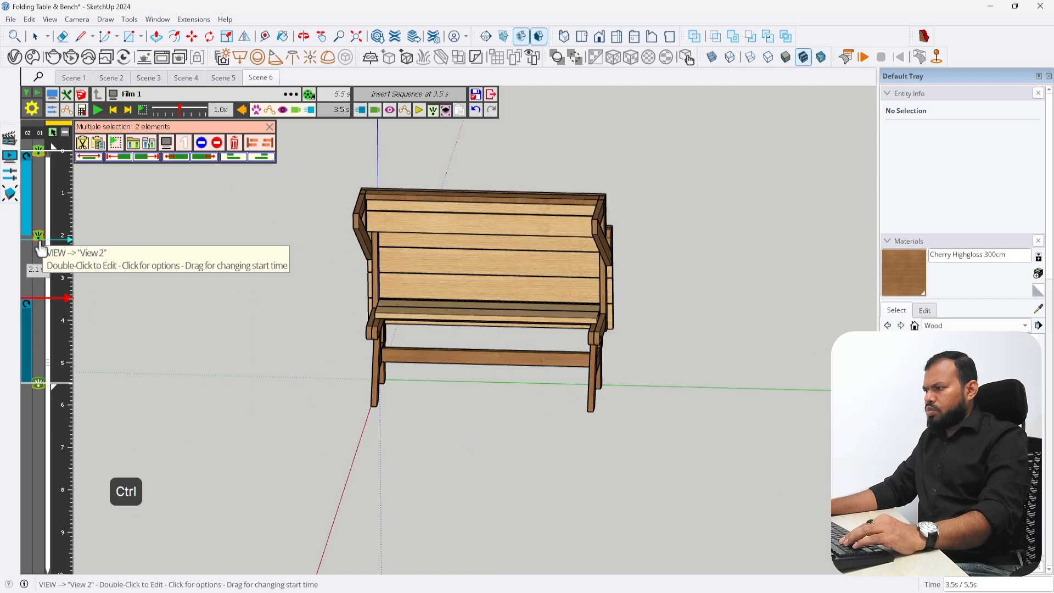
Step: Copy the second camera view, paste the copy at 3.5 s on the timeline, and replay the film from its start
{"action": "left_click", "coordinate": [38, 246]}
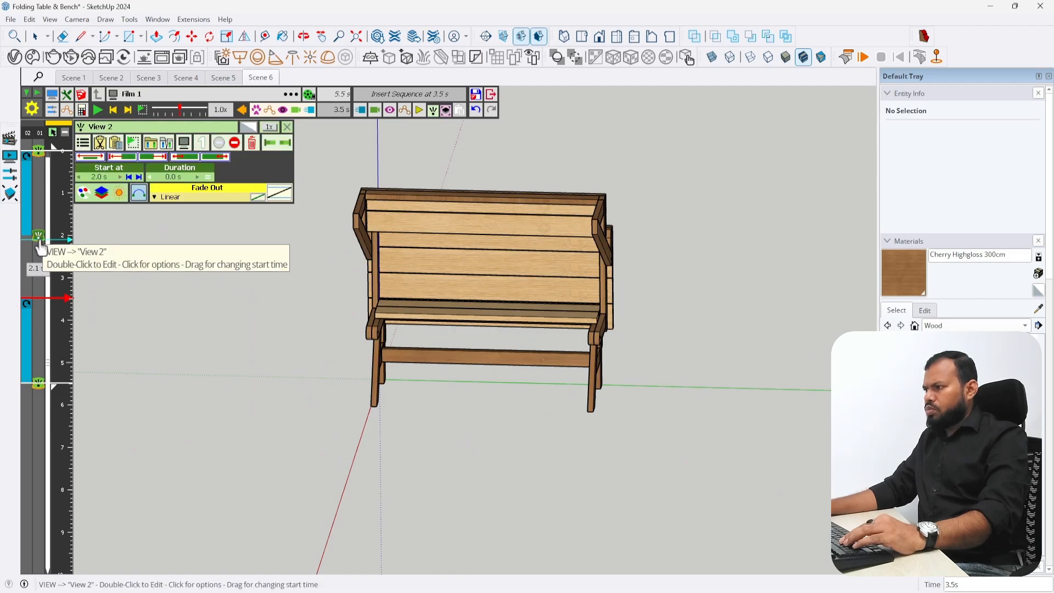
{"action": "left_click", "coordinate": [41, 248]}
{"action": "left_click", "coordinate": [52, 296]}
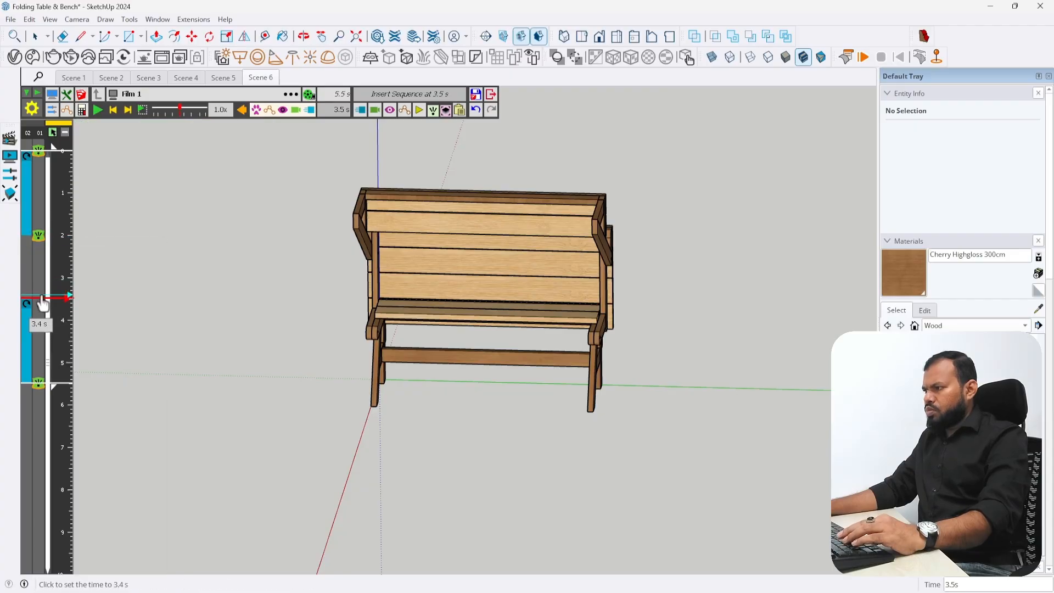
{"action": "right_click", "coordinate": [41, 308]}
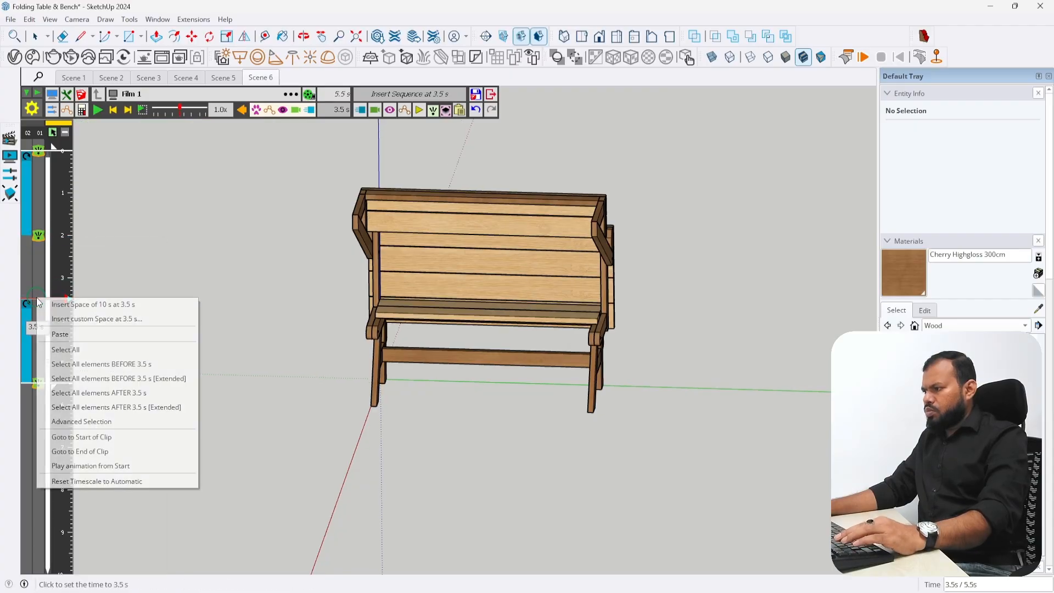
{"action": "left_click", "coordinate": [51, 334]}
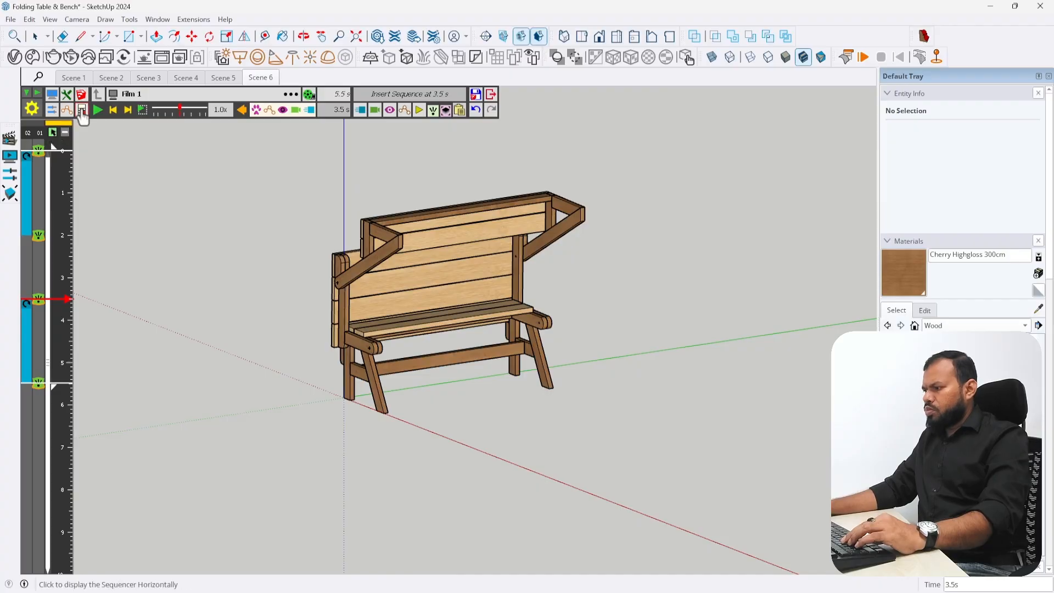
{"action": "left_click", "coordinate": [113, 109]}
{"action": "left_click", "coordinate": [97, 109]}
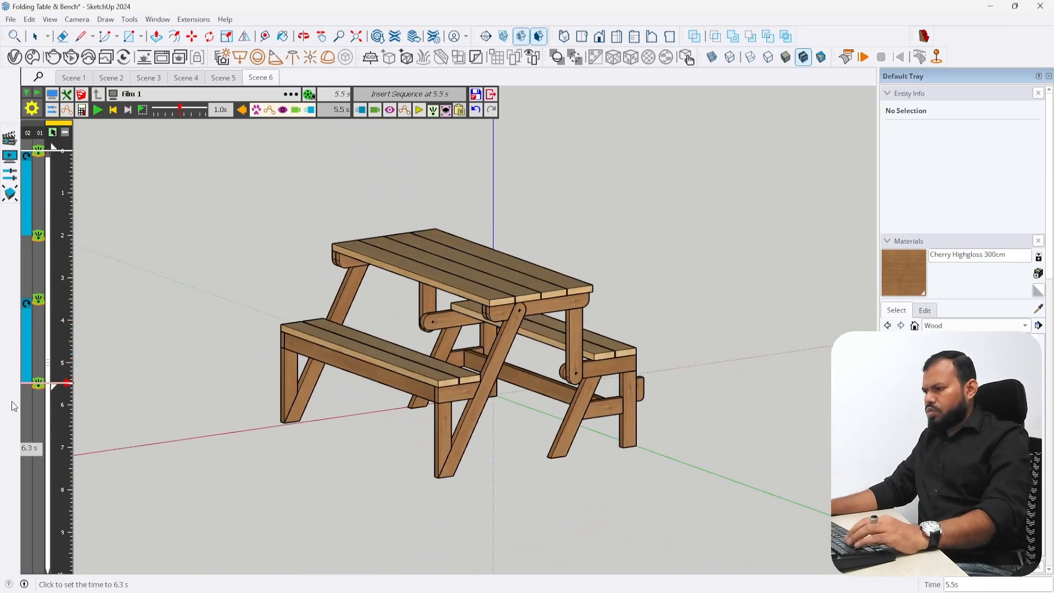
Step: Set the second rotation's duration to 3.0 s and move the last camera view to 6.5 s
{"action": "left_click", "coordinate": [29, 353]}
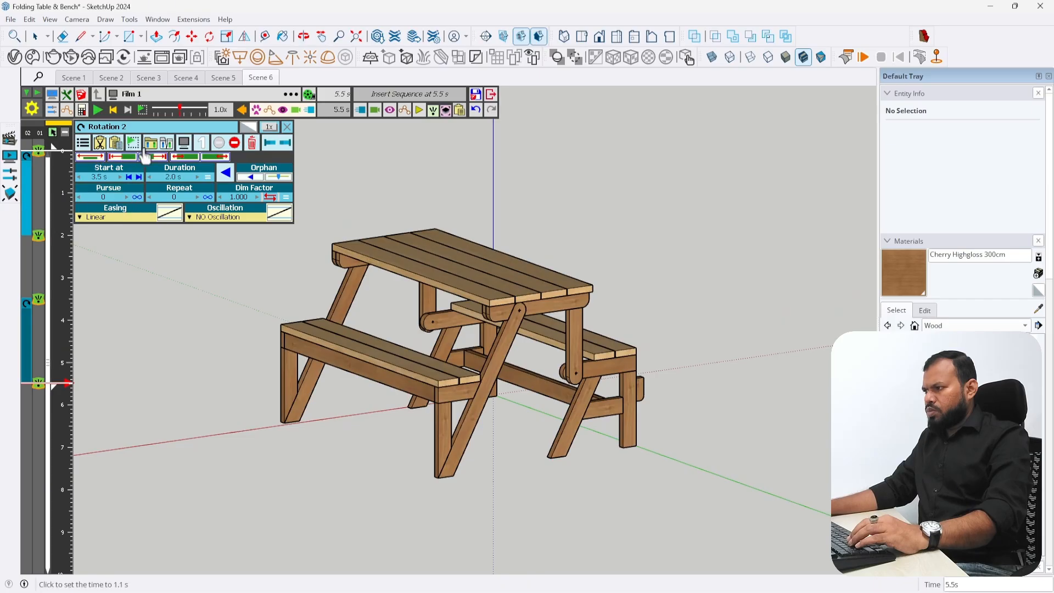
{"action": "left_click", "coordinate": [197, 177]}
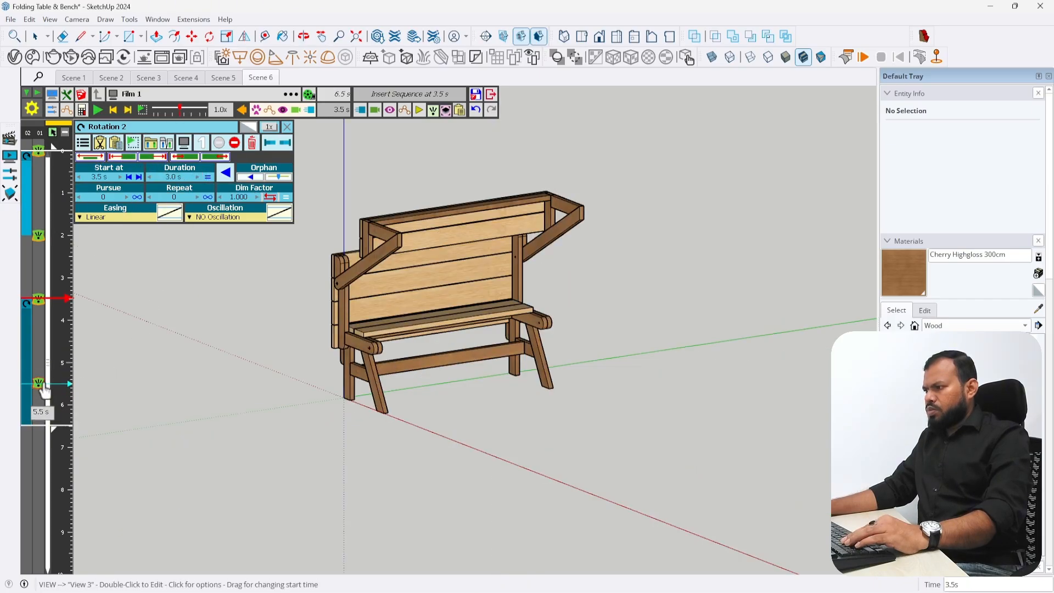
{"action": "left_click_drag", "start_coordinate": [44, 390], "coordinate": [38, 427]}
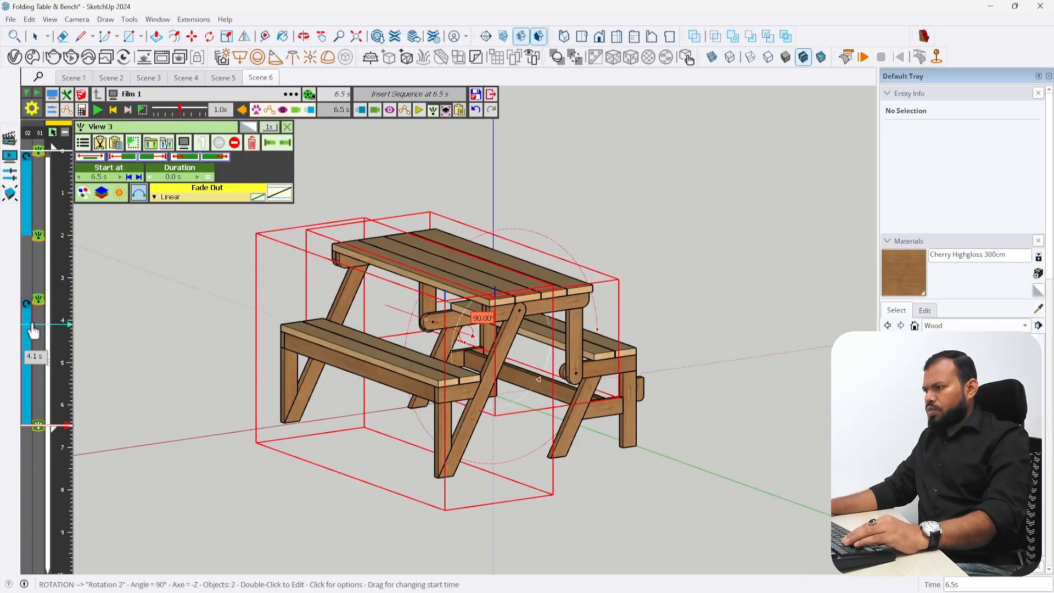
Step: Move the second rotation and its start and end camera views together so they begin at 2.6 s, and replay the film
{"action": "left_click", "coordinate": [26, 303]}
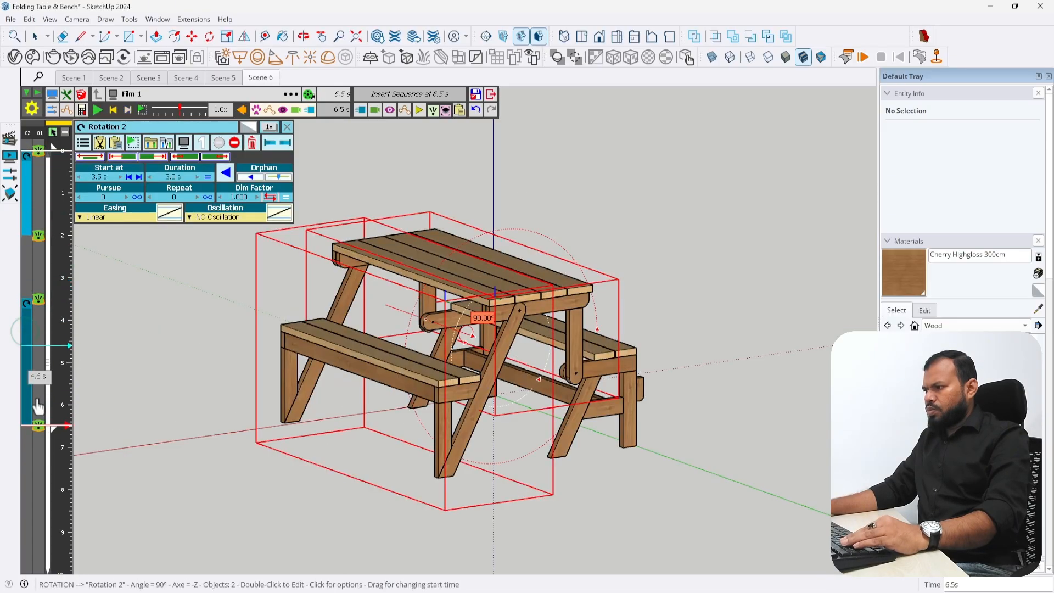
{"action": "left_click", "coordinate": [39, 429], "text": "ctrl"}
{"action": "left_click", "coordinate": [40, 305], "text": "ctrl"}
{"action": "left_click_drag", "start_coordinate": [26, 349], "coordinate": [27, 302]}
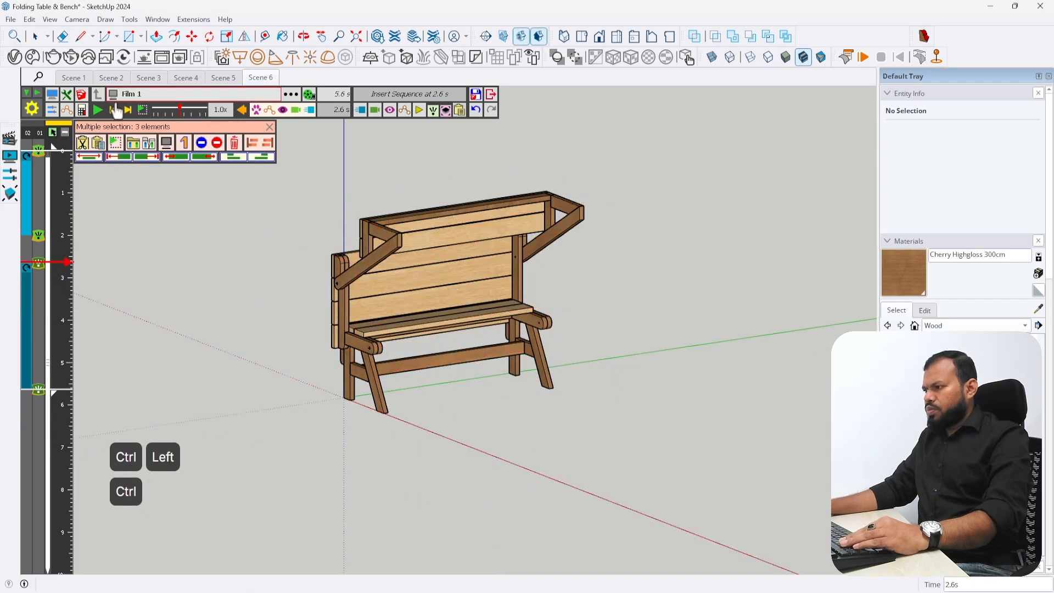
{"action": "left_click", "coordinate": [114, 111]}
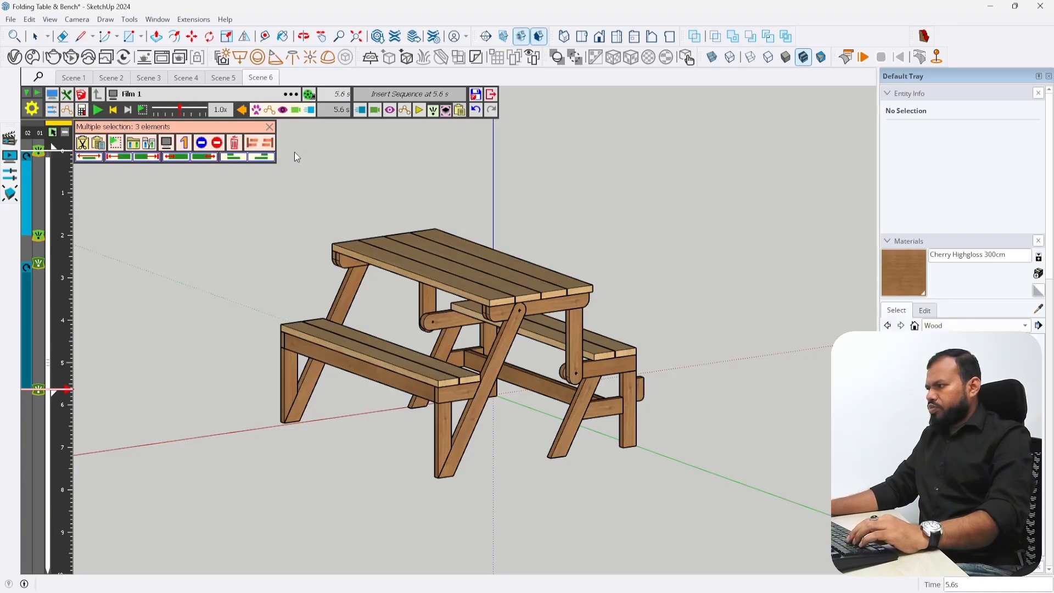
Step: Open the video generation settings for the film and set the dimensions to 1920 x 1080
{"action": "left_click", "coordinate": [310, 94]}
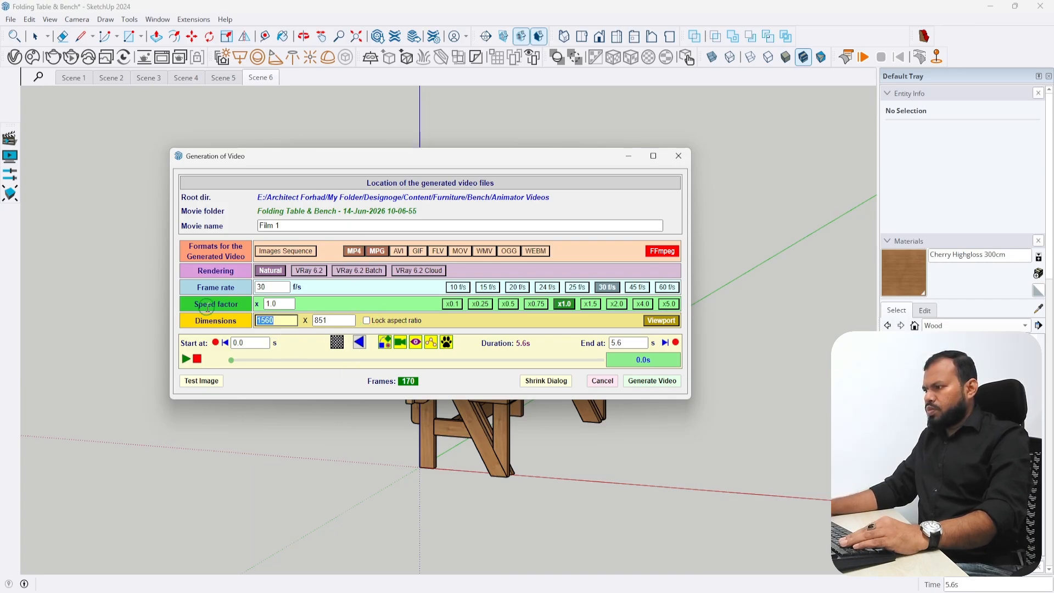
{"action": "type", "text": "1"}
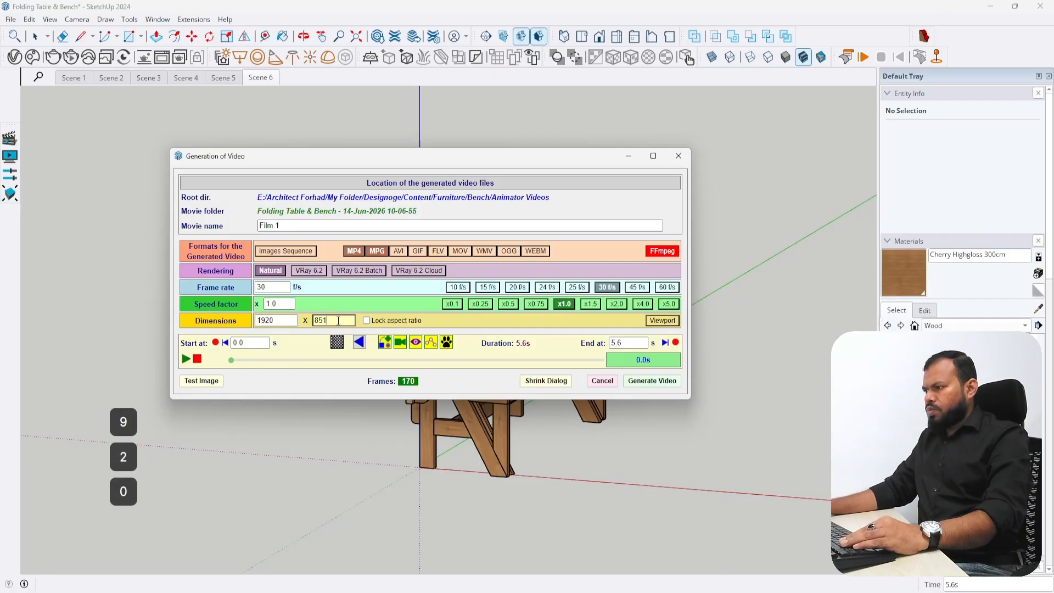
{"action": "type", "text": "1080"}
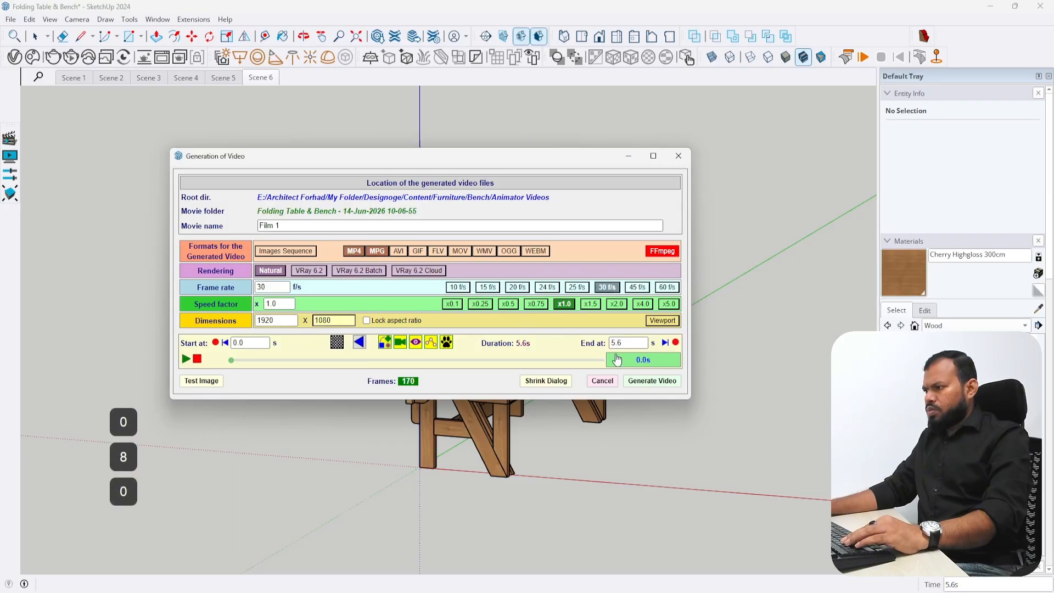
Step: Preview the film within the export settings and generate the video, moving the progress window clear of the model
{"action": "left_click", "coordinate": [183, 358]}
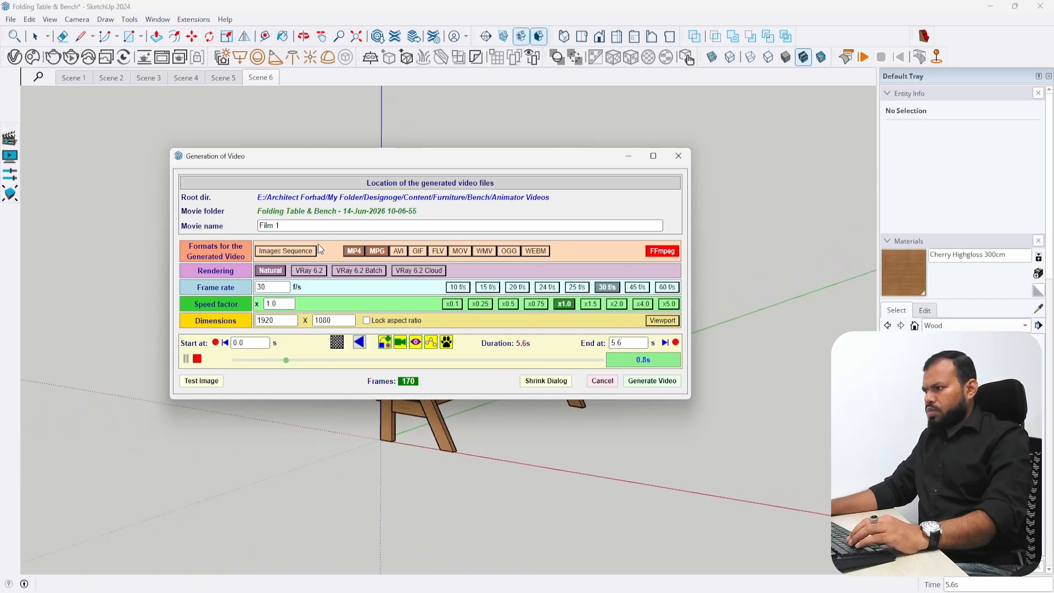
{"action": "left_click_drag", "start_coordinate": [463, 156], "coordinate": [378, 129]}
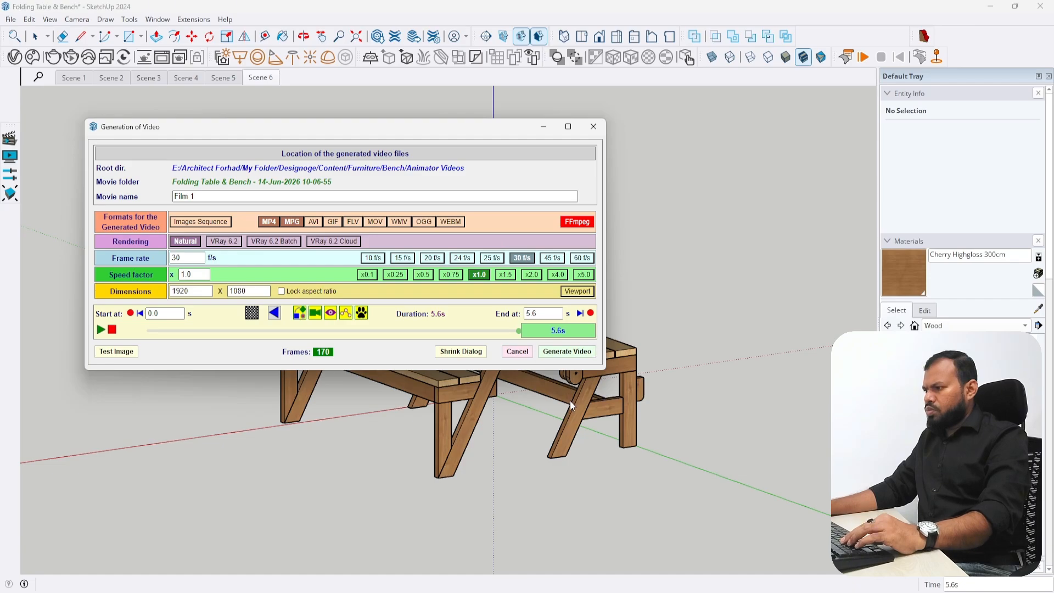
{"action": "left_click", "coordinate": [567, 353]}
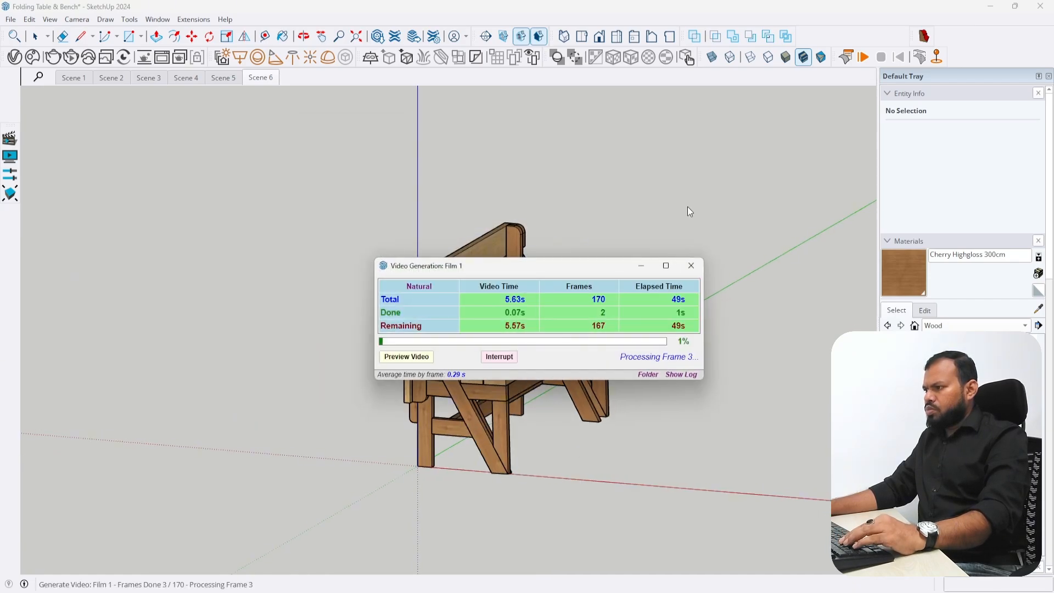
{"action": "left_click_drag", "start_coordinate": [558, 266], "coordinate": [218, 171]}
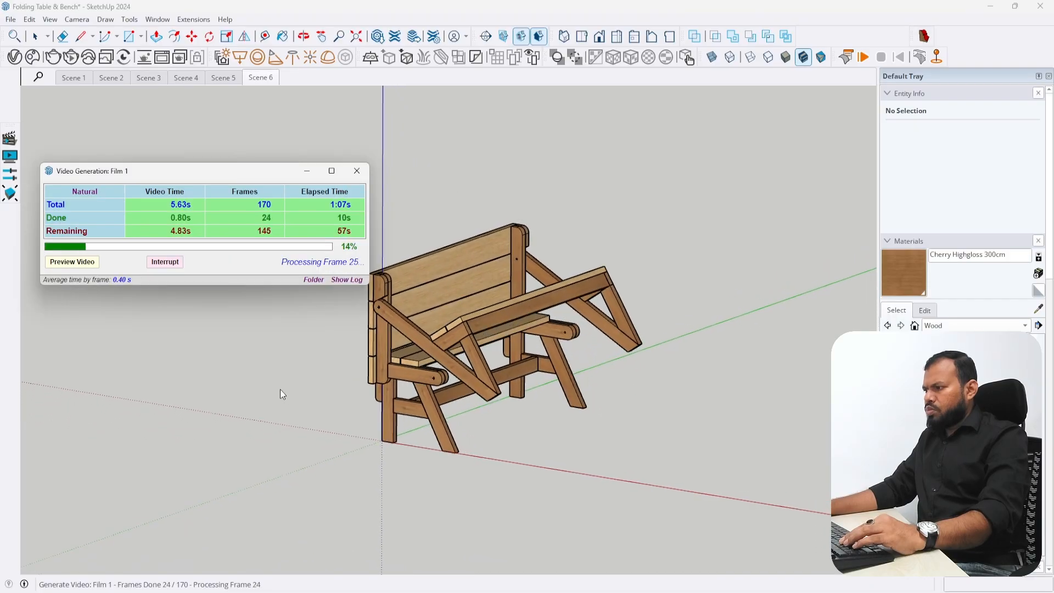